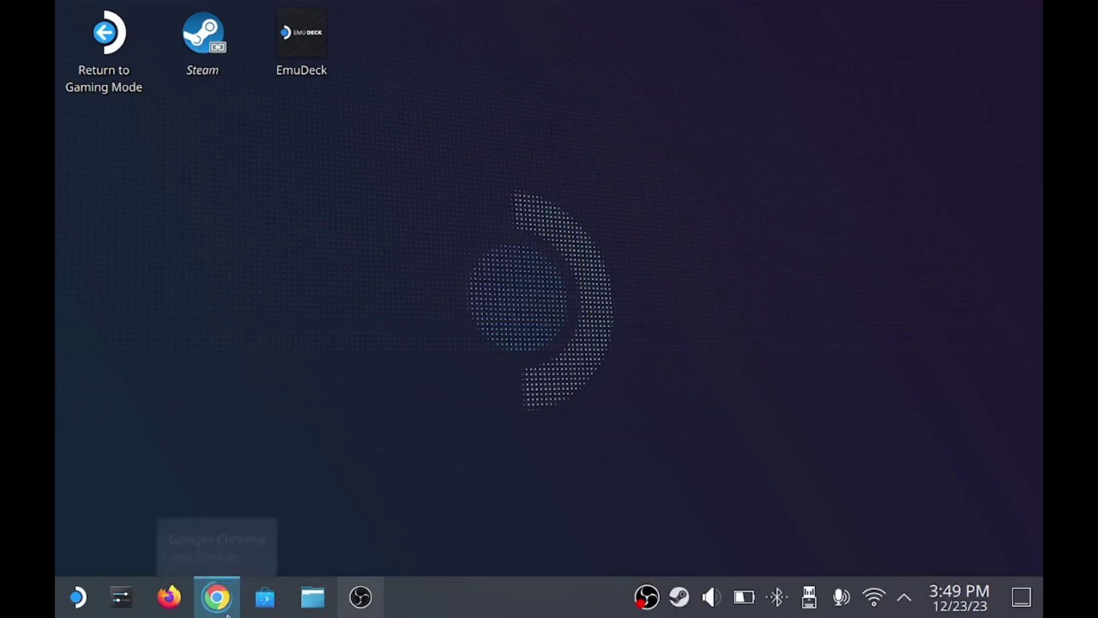
- Search Google for 'qflipper for linux' and open the flipperdevices qFlipper GitHub repository
{"action": "left_click", "coordinate": [218, 599]}
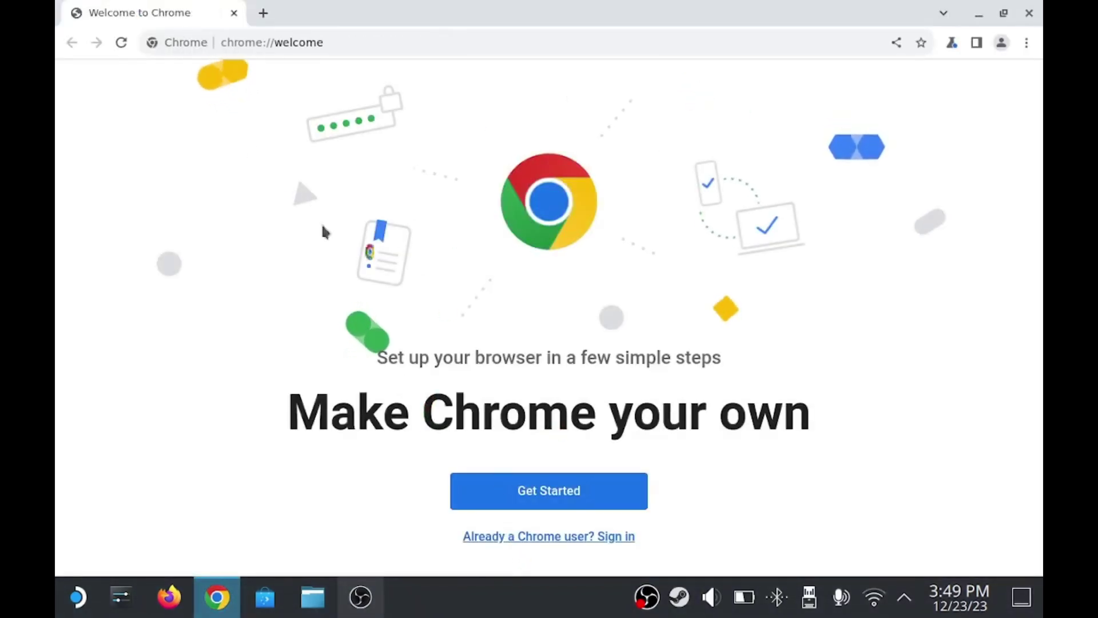
{"action": "left_click", "coordinate": [267, 44]}
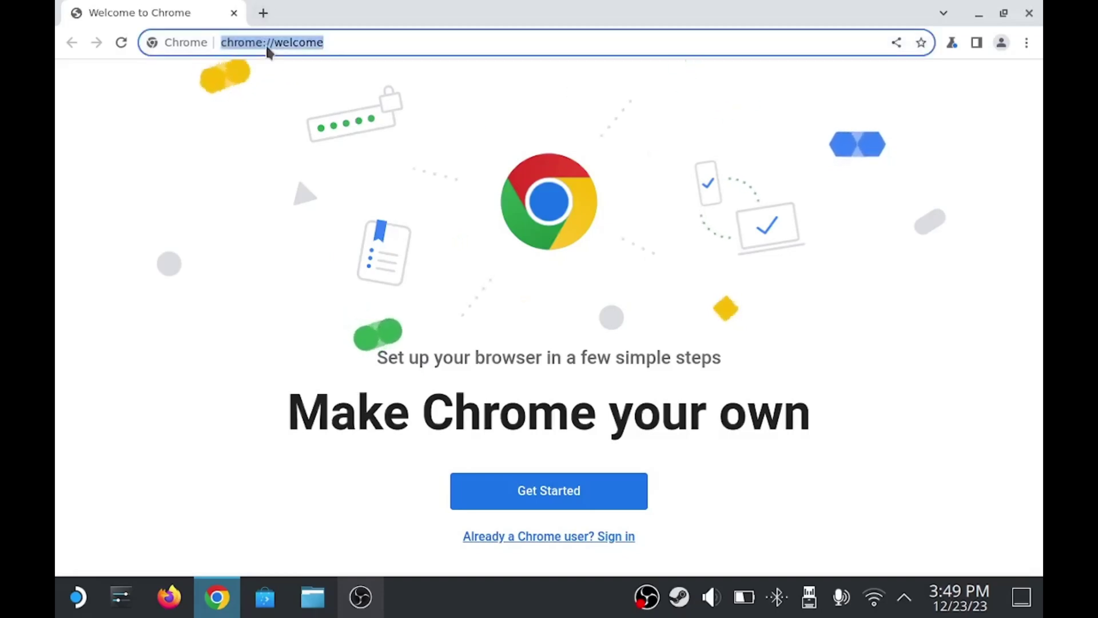
{"action": "type", "text": "qflipper for linux"}
{"action": "key", "text": "Return"}
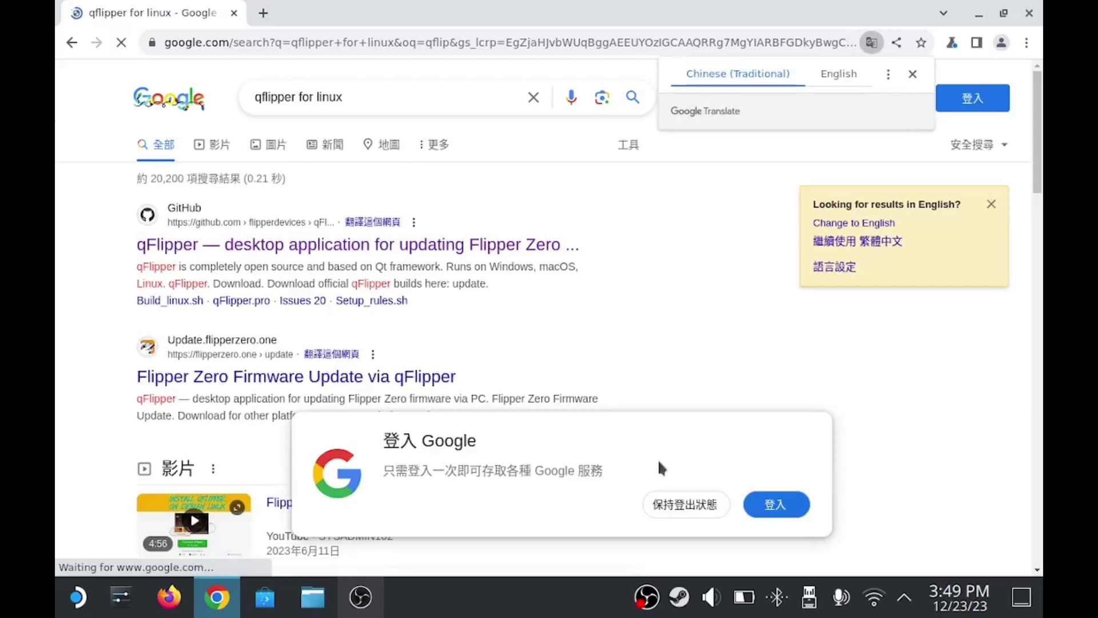
{"action": "left_click", "coordinate": [709, 510]}
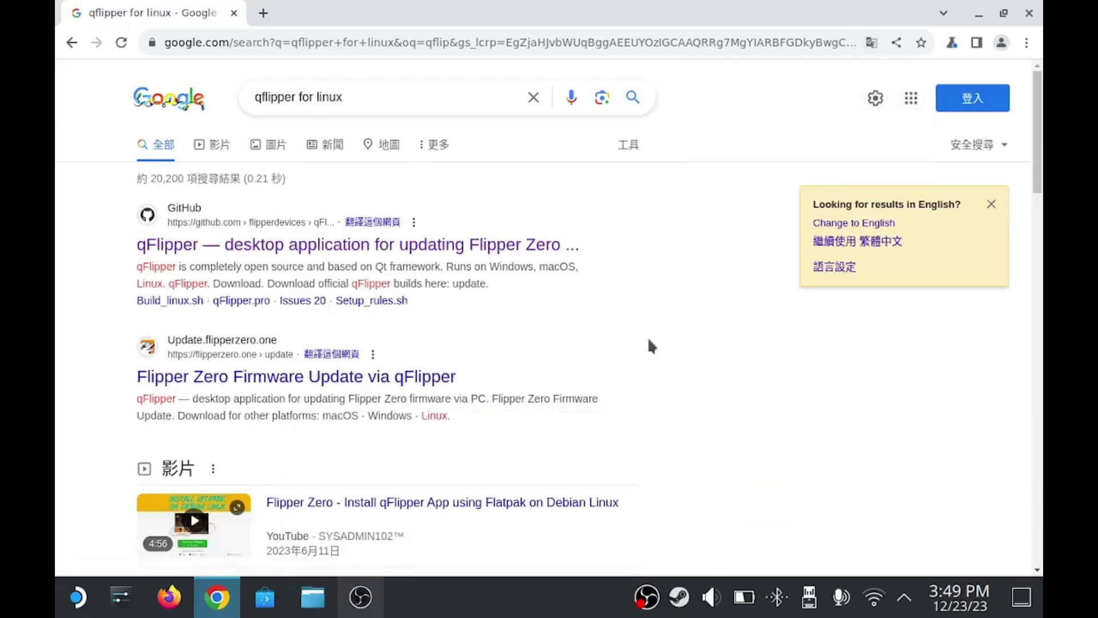
{"action": "left_click", "coordinate": [529, 246]}
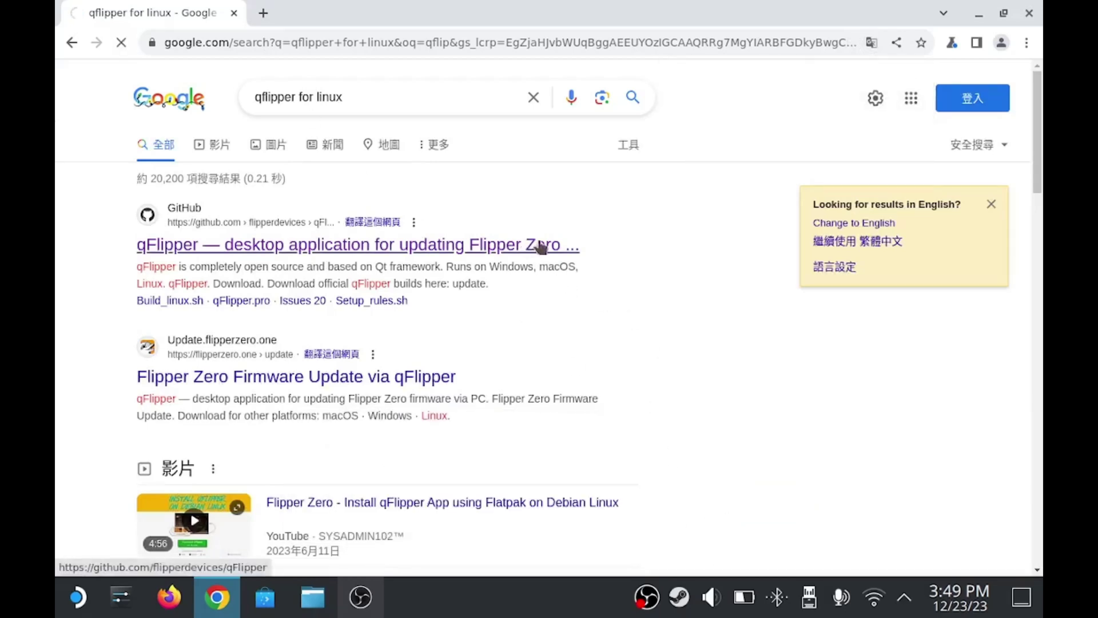
- Scroll through the qFlipper README on GitHub
{"action": "scroll", "coordinate": [550, 252], "scroll_direction": "down", "scroll_amount": 8}
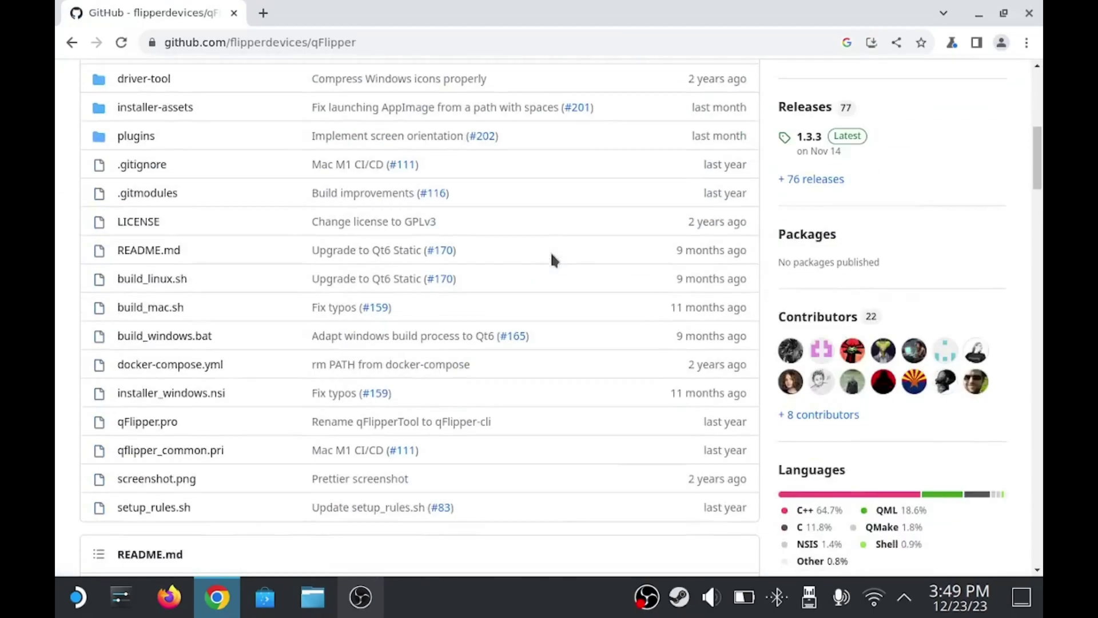
{"action": "scroll", "coordinate": [552, 256], "scroll_direction": "down", "scroll_amount": 6}
{"action": "scroll", "coordinate": [552, 256], "scroll_direction": "down", "scroll_amount": 5}
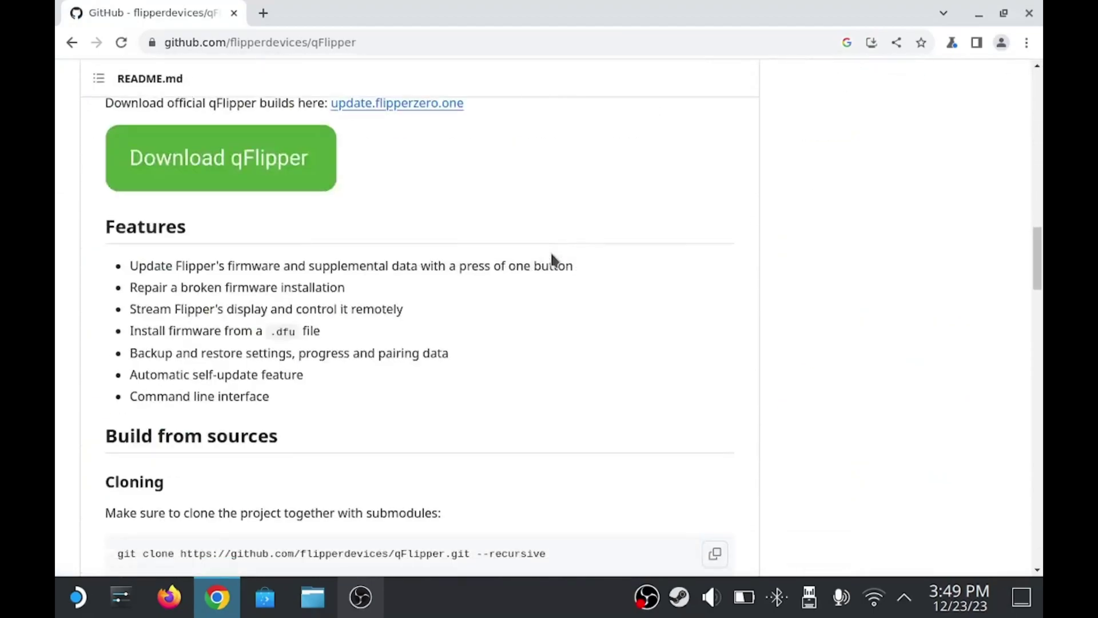
{"action": "scroll", "coordinate": [552, 260], "scroll_direction": "down", "scroll_amount": 9}
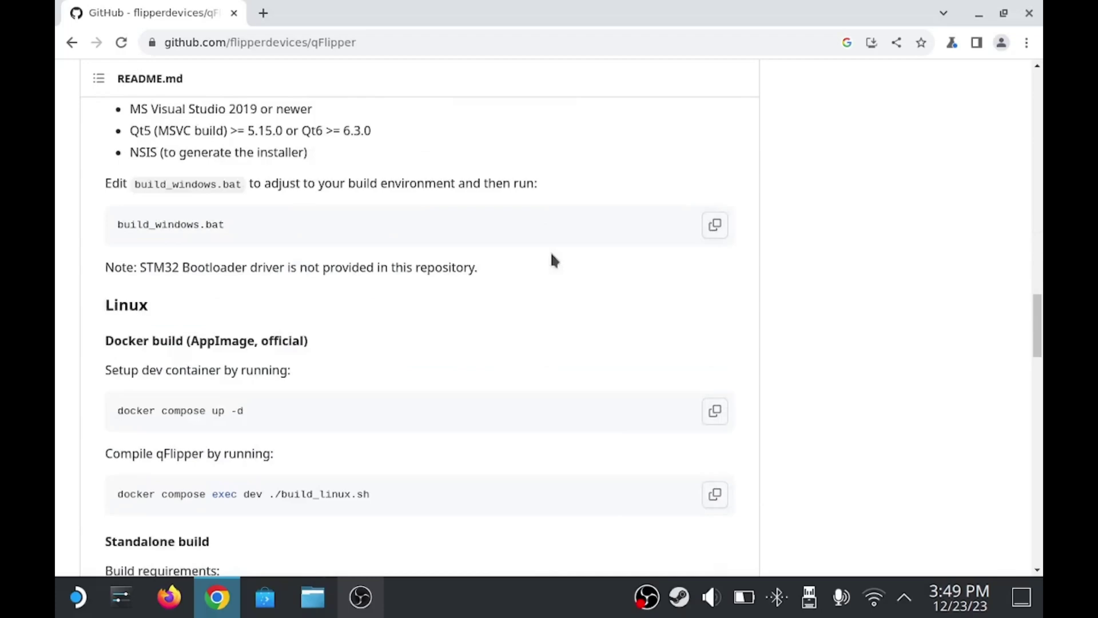
{"action": "scroll", "coordinate": [552, 260], "scroll_direction": "down", "scroll_amount": 8}
{"action": "scroll", "coordinate": [552, 261], "scroll_direction": "down", "scroll_amount": 8}
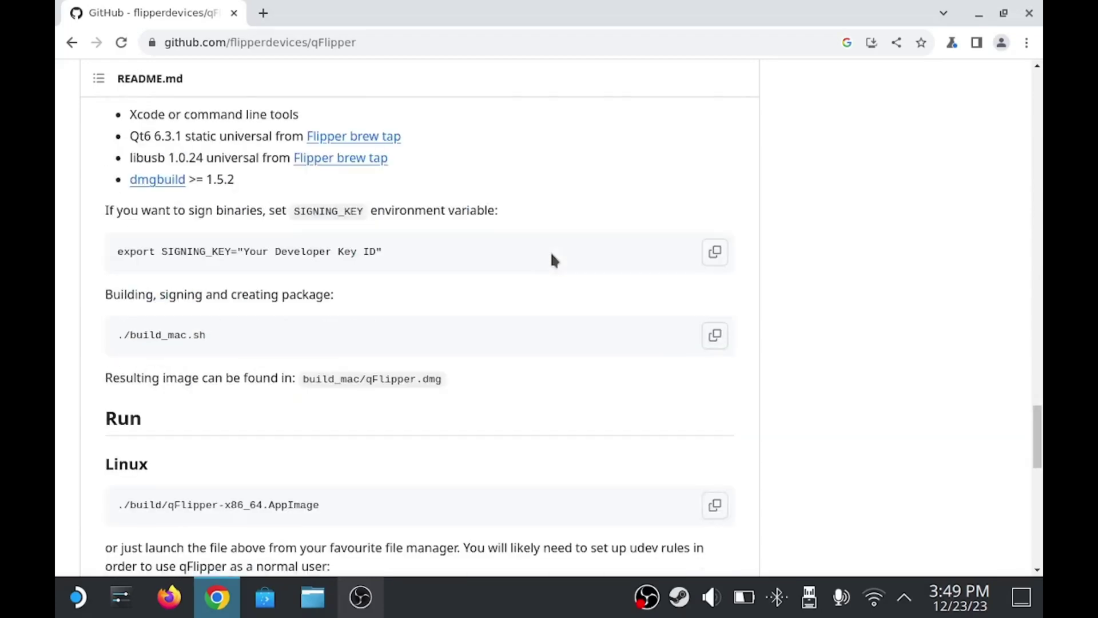
{"action": "scroll", "coordinate": [553, 259], "scroll_direction": "down", "scroll_amount": 3}
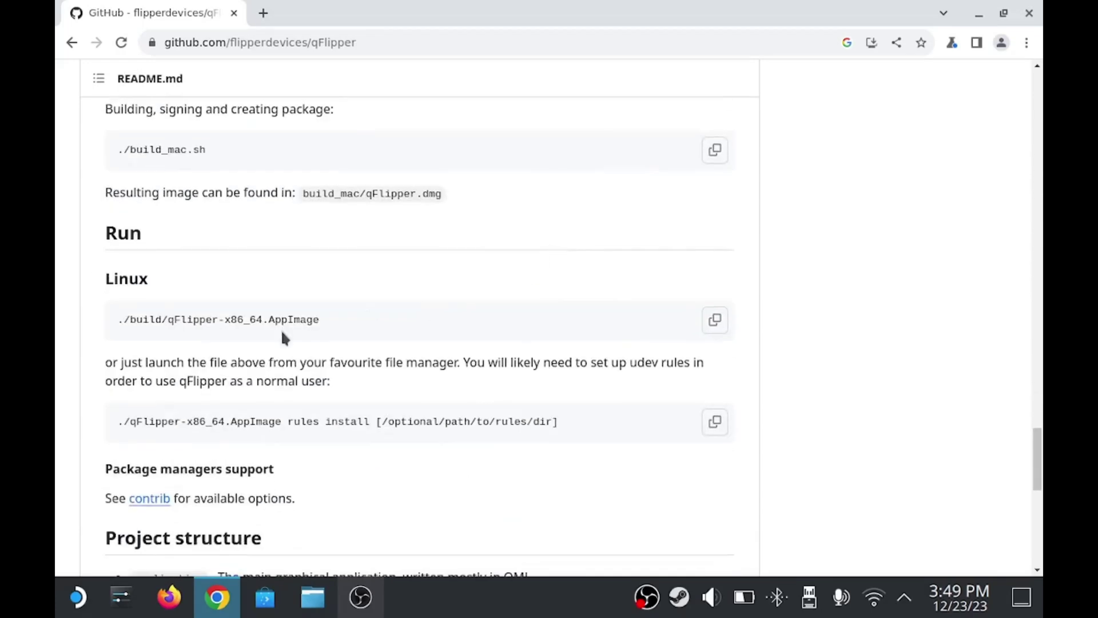
{"action": "scroll", "coordinate": [252, 403], "scroll_direction": "up", "scroll_amount": 20}
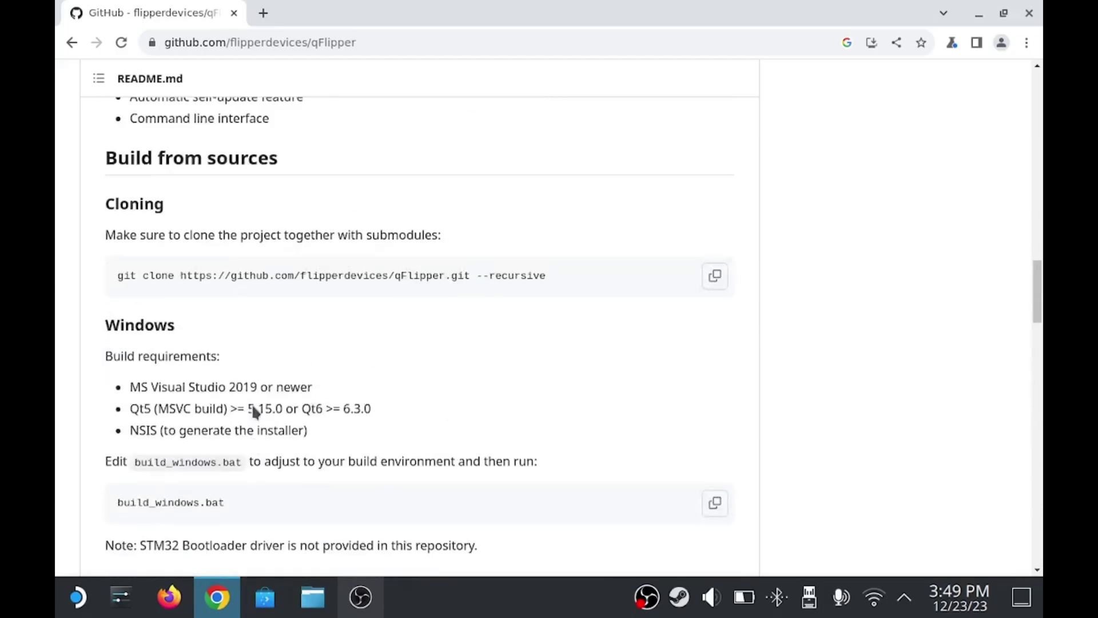
- Download qFlipper-x86_64-1.3.3.AppImage for Linux from flipperzero.one/update after accepting the cookie notice
{"action": "left_click", "coordinate": [242, 450]}
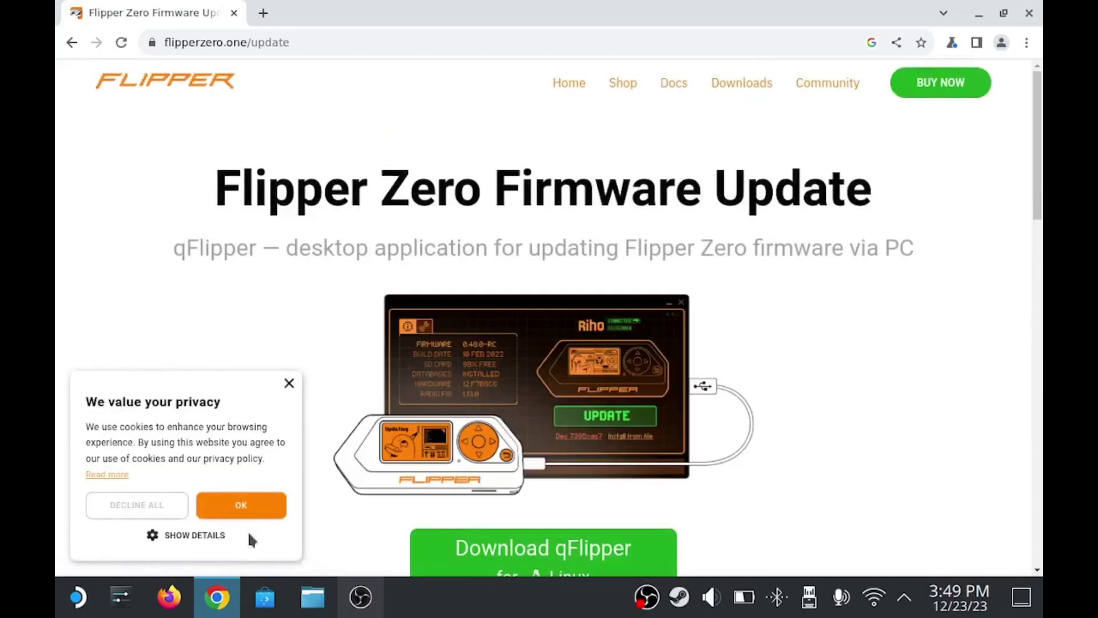
{"action": "left_click", "coordinate": [241, 504]}
{"action": "scroll", "coordinate": [257, 473], "scroll_direction": "down", "scroll_amount": 5}
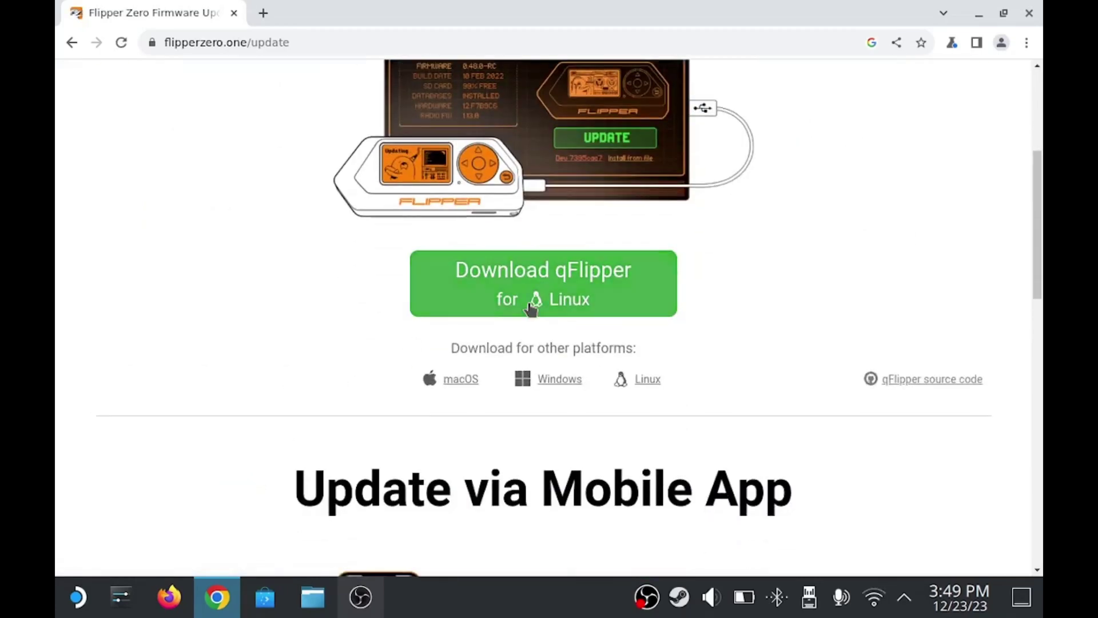
{"action": "left_click", "coordinate": [532, 309]}
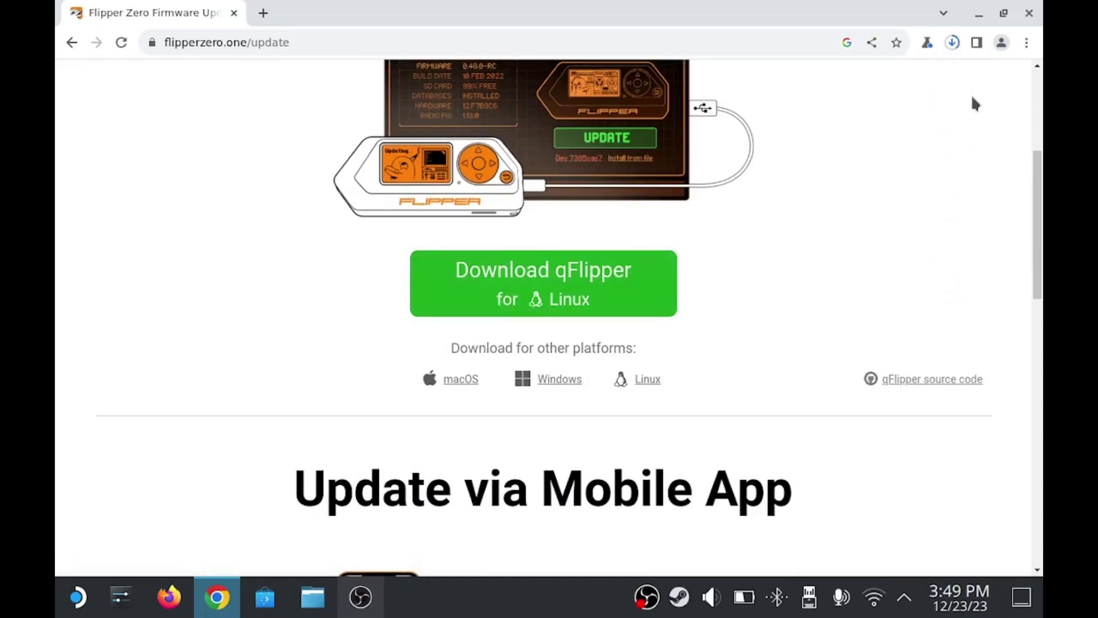
{"action": "scroll", "coordinate": [971, 94], "scroll_direction": "down", "scroll_amount": 3}
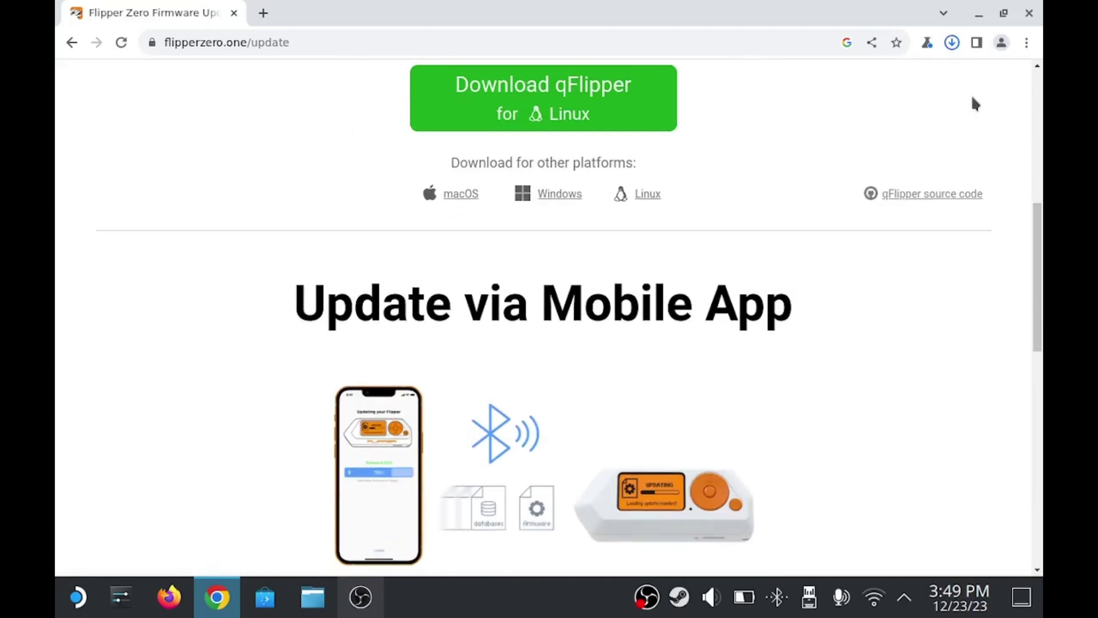
{"action": "scroll", "coordinate": [970, 69], "scroll_direction": "up", "scroll_amount": 6}
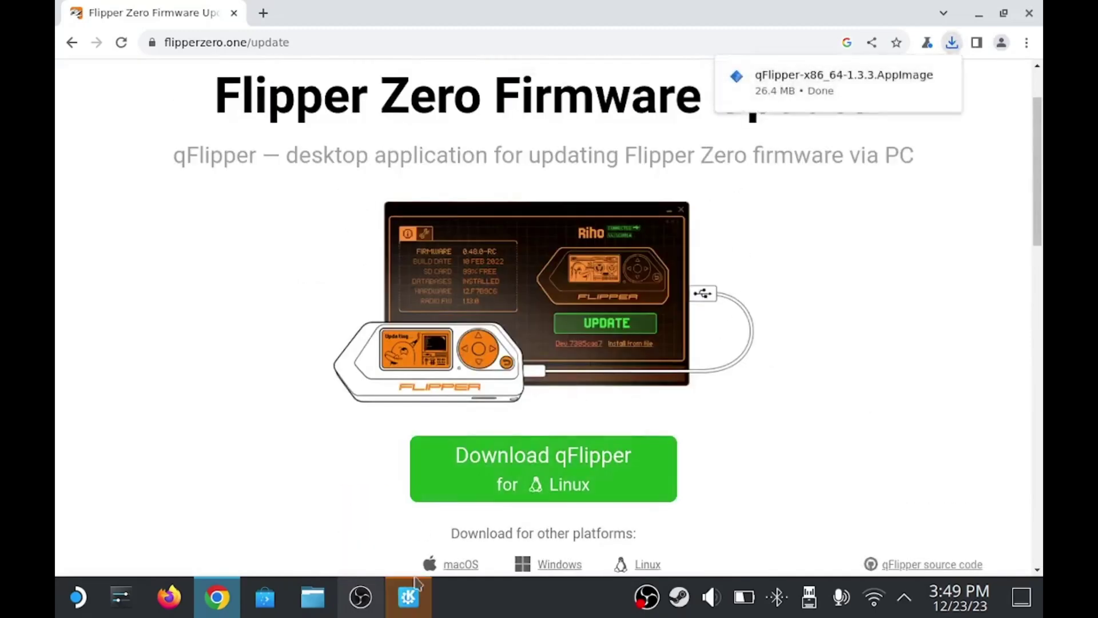
- Open the downloaded qFlipper AppImage with Dolphin and execute it, confirming the warning
{"action": "left_click", "coordinate": [419, 595]}
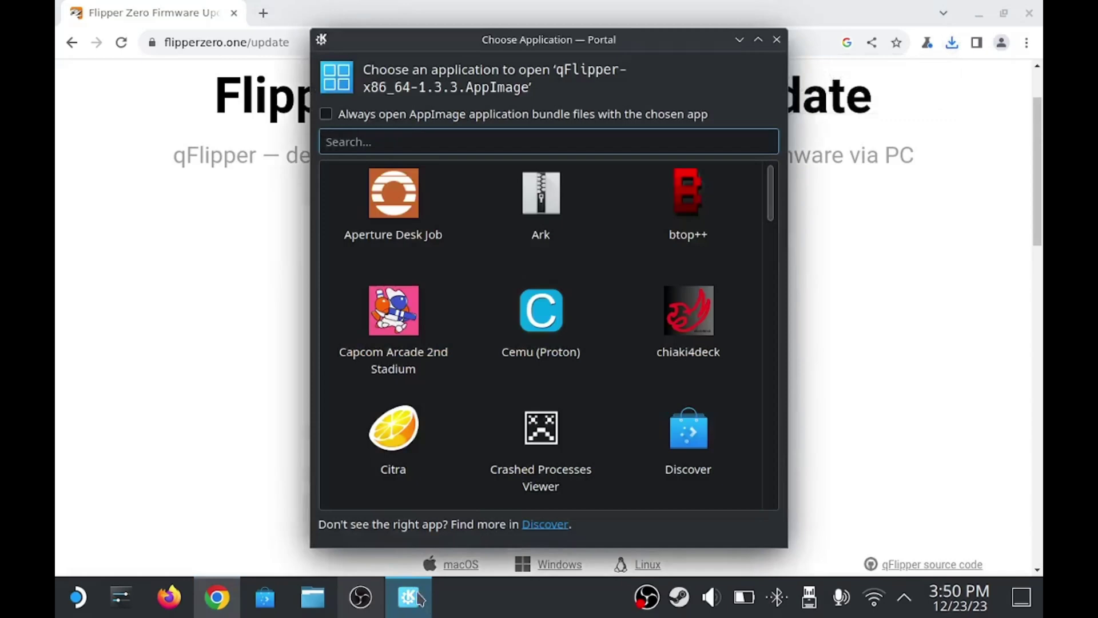
{"action": "left_click_drag", "start_coordinate": [770, 208], "coordinate": [774, 257]}
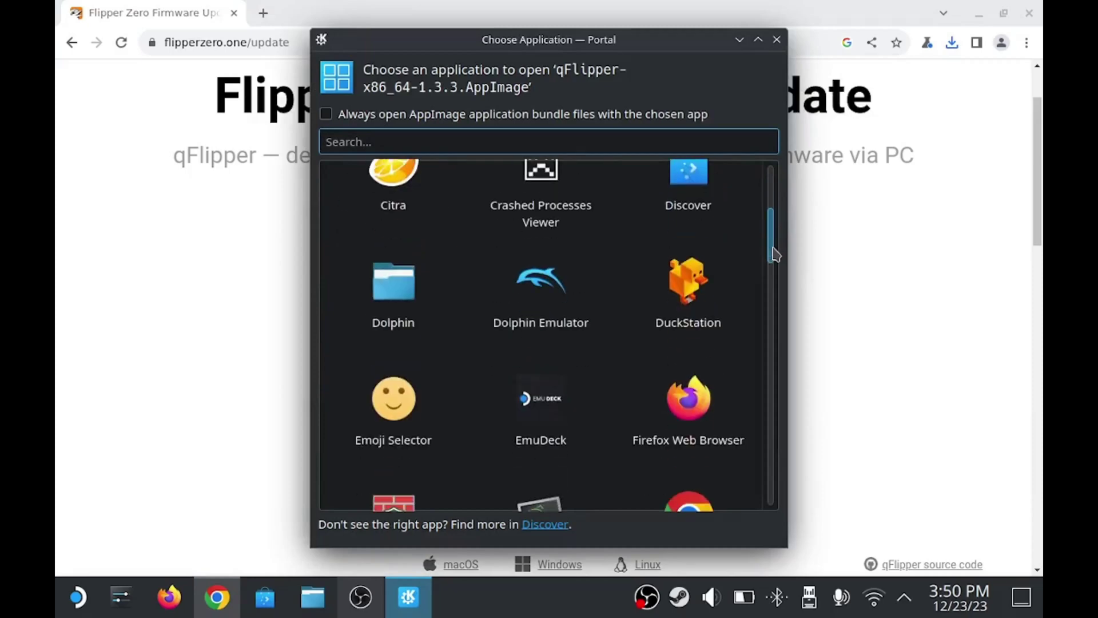
{"action": "left_click", "coordinate": [399, 300]}
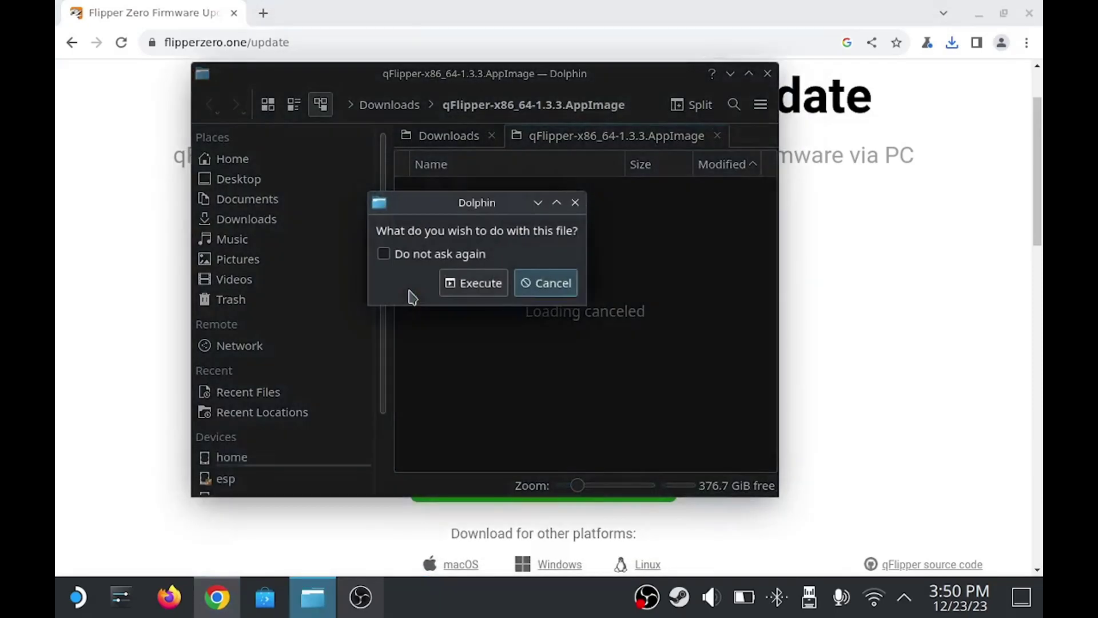
{"action": "left_click", "coordinate": [479, 284]}
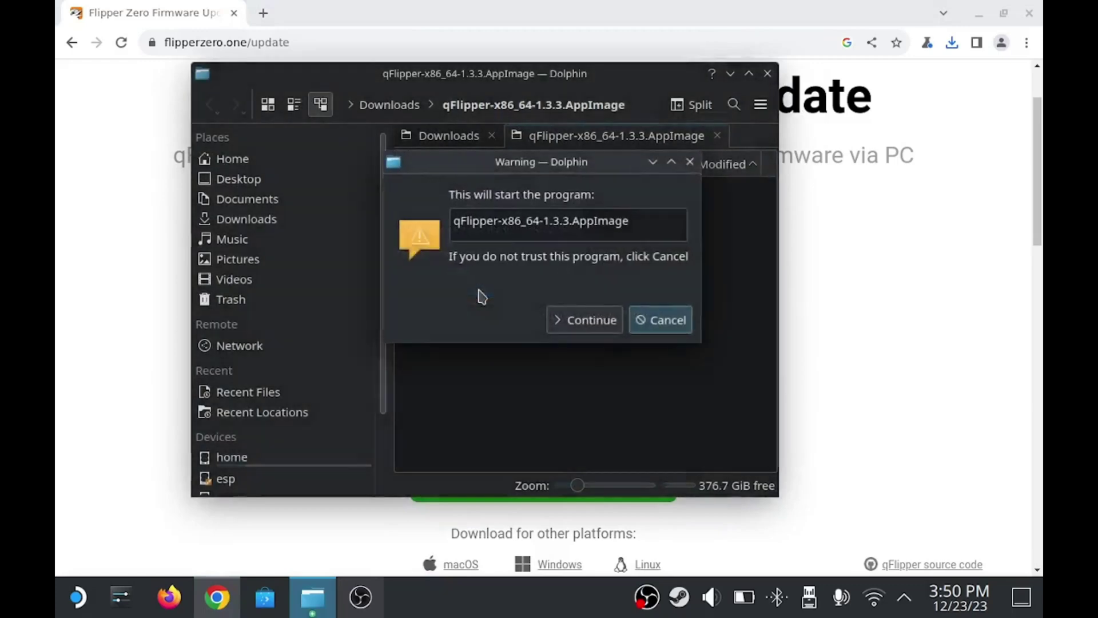
{"action": "left_click", "coordinate": [611, 330]}
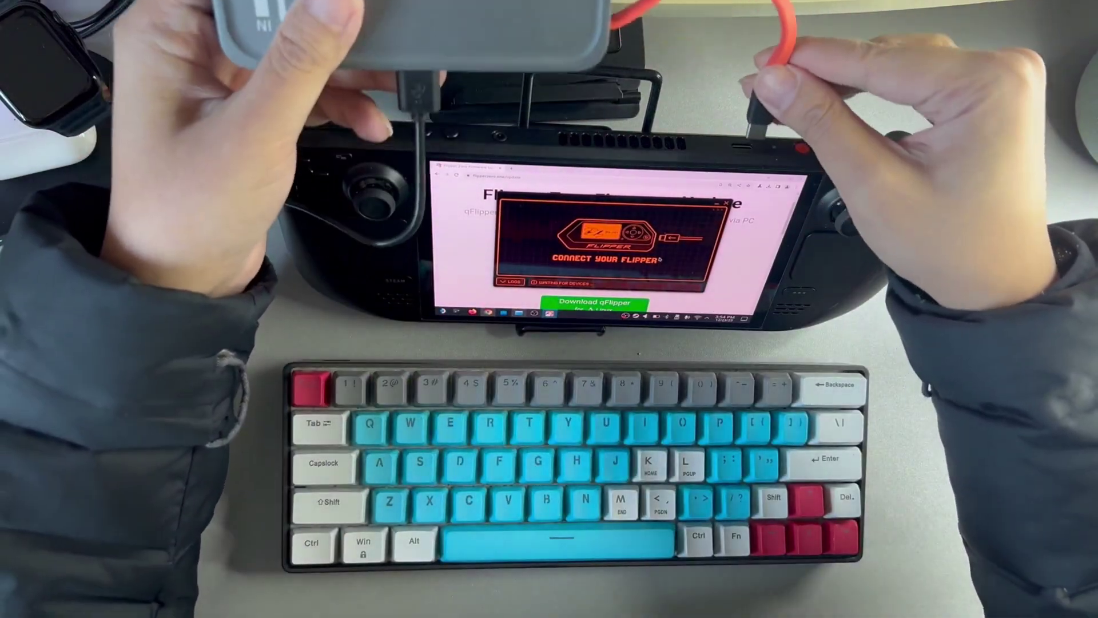
- Plug the Flipper in over USB and see qFlipper report Permission Denied on the serial port
{"action": "left_click", "coordinate": [727, 202]}
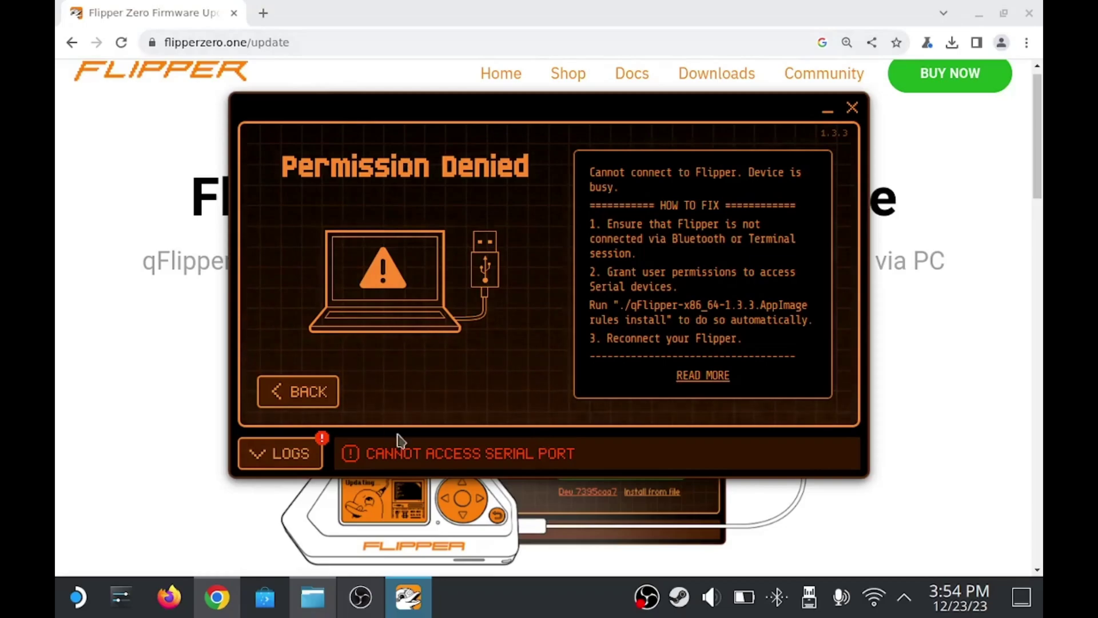
- Scroll the qFlipper GitHub README to the Linux udev rules install command and close qFlipper
{"action": "left_click", "coordinate": [114, 279]}
{"action": "scroll", "coordinate": [114, 278], "scroll_direction": "down", "scroll_amount": 10}
{"action": "scroll", "coordinate": [116, 284], "scroll_direction": "down", "scroll_amount": 8}
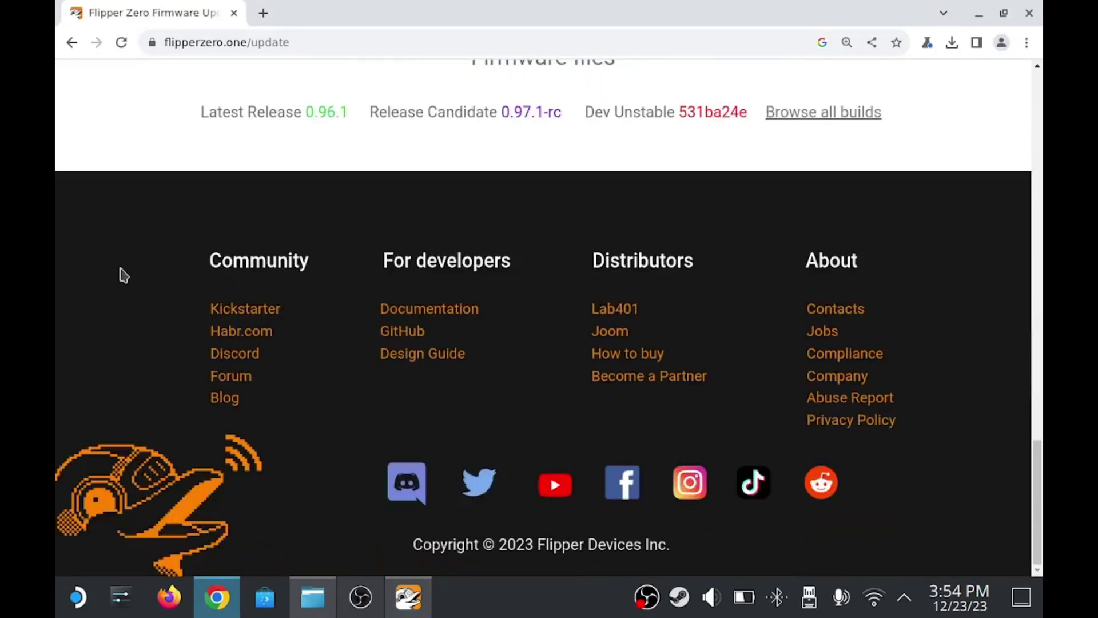
{"action": "left_click", "coordinate": [75, 48]}
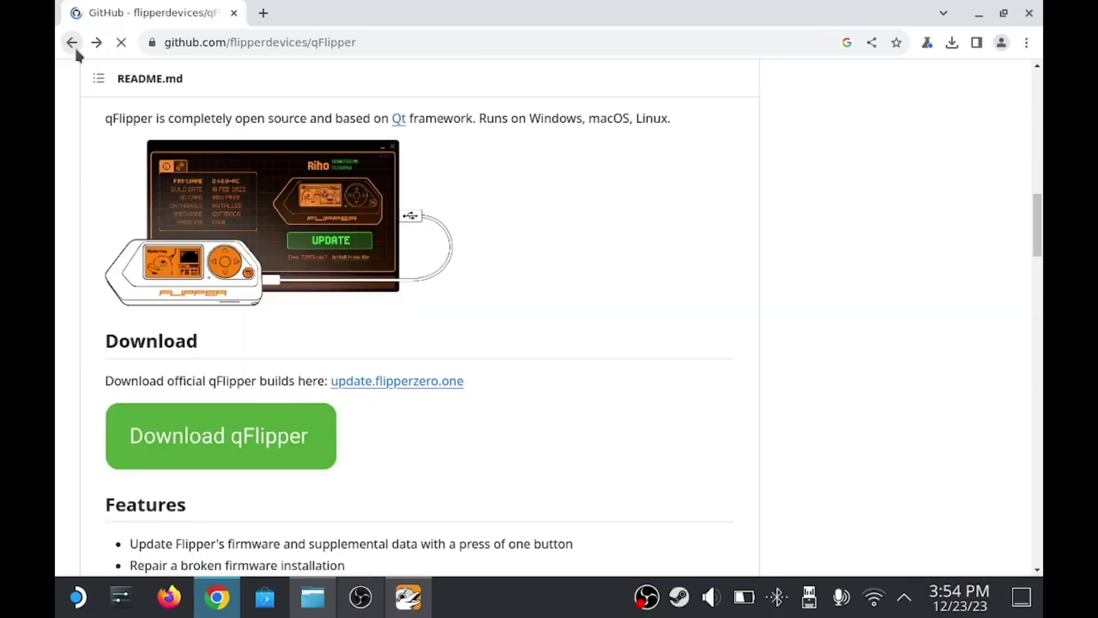
{"action": "scroll", "coordinate": [408, 212], "scroll_direction": "down", "scroll_amount": 10}
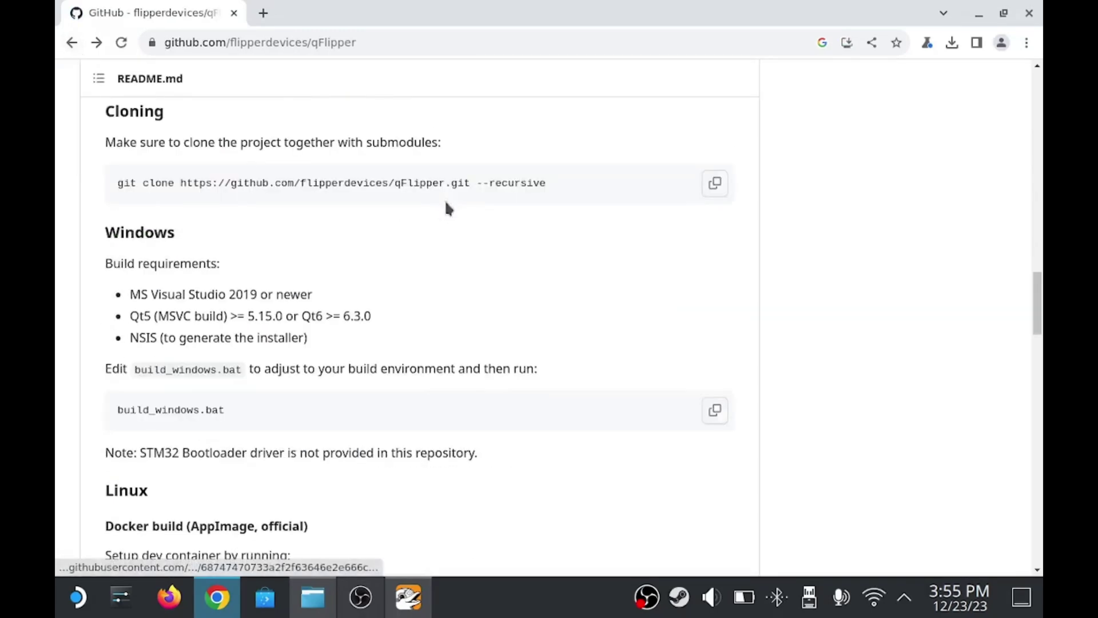
{"action": "scroll", "coordinate": [446, 206], "scroll_direction": "down", "scroll_amount": 8}
{"action": "scroll", "coordinate": [447, 204], "scroll_direction": "up", "scroll_amount": 3}
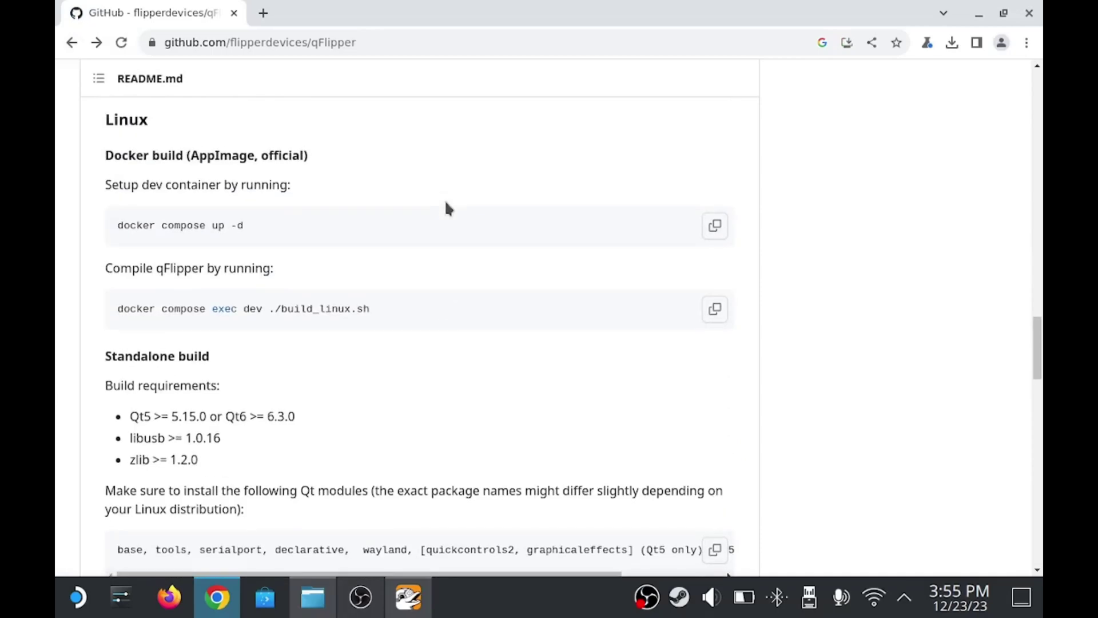
{"action": "scroll", "coordinate": [446, 209], "scroll_direction": "down", "scroll_amount": 8}
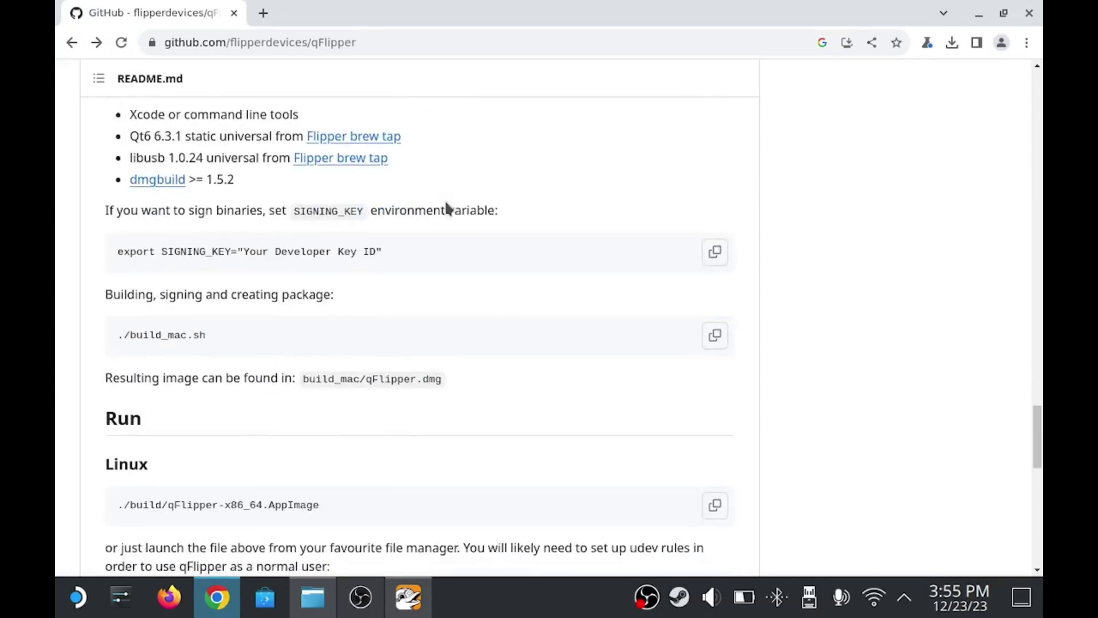
{"action": "scroll", "coordinate": [446, 207], "scroll_direction": "down", "scroll_amount": 6}
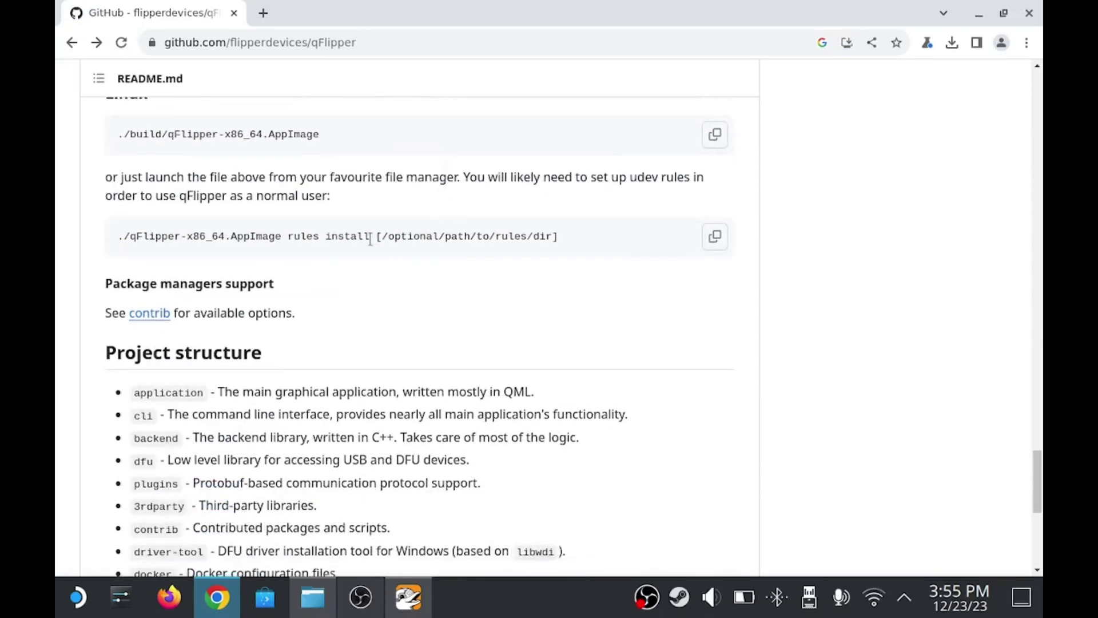
{"action": "right_click", "coordinate": [403, 609]}
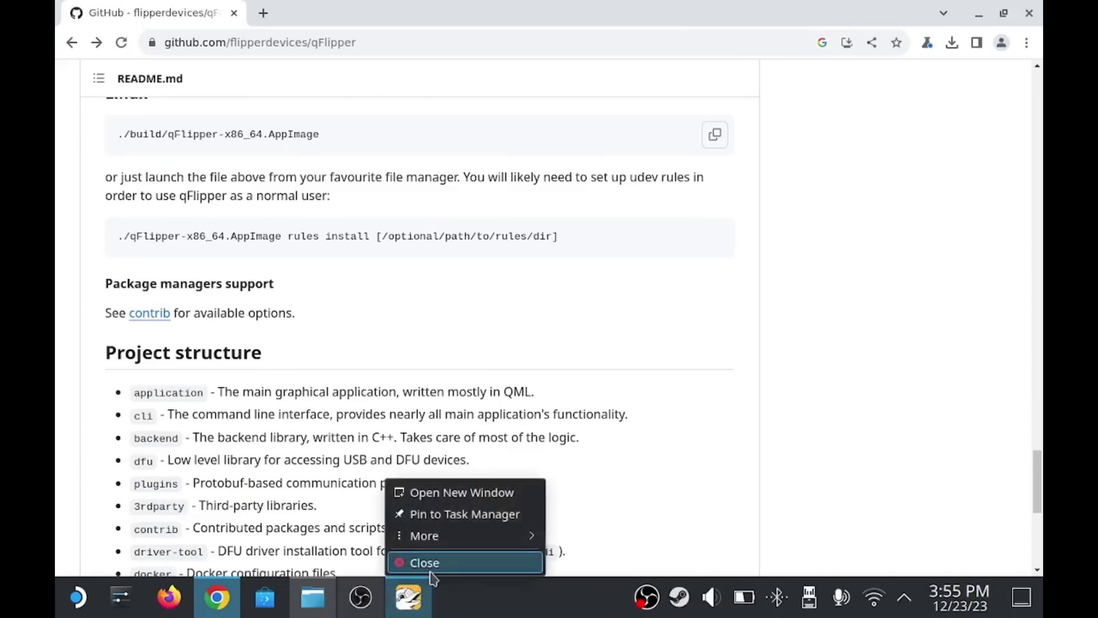
{"action": "left_click", "coordinate": [421, 562]}
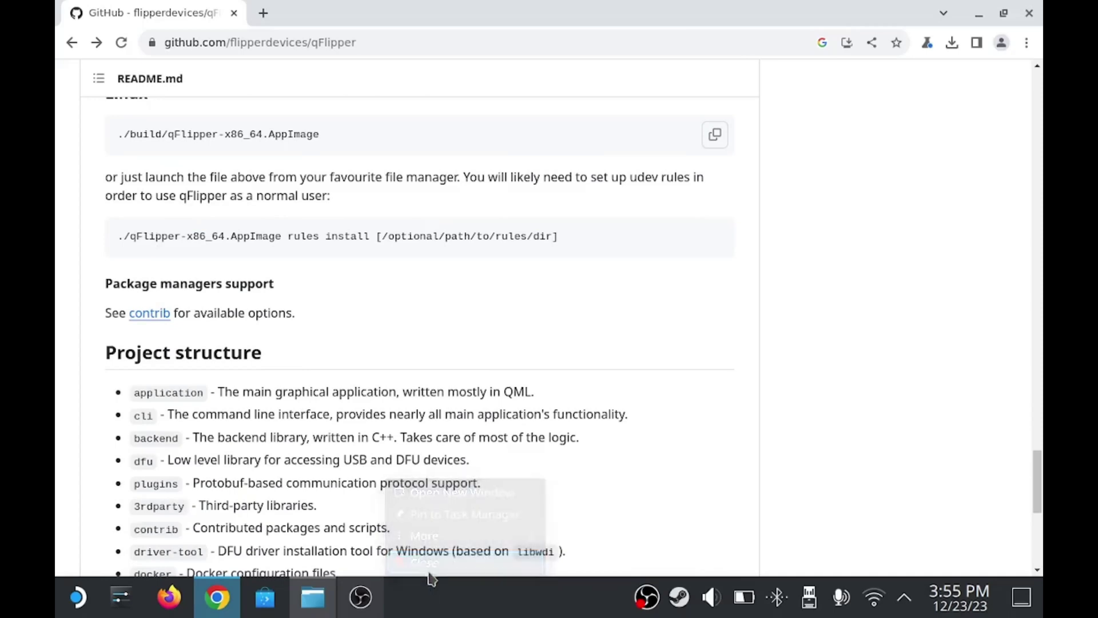
- Open a Konsole terminal from Dolphin's Downloads folder
{"action": "left_click", "coordinate": [313, 598]}
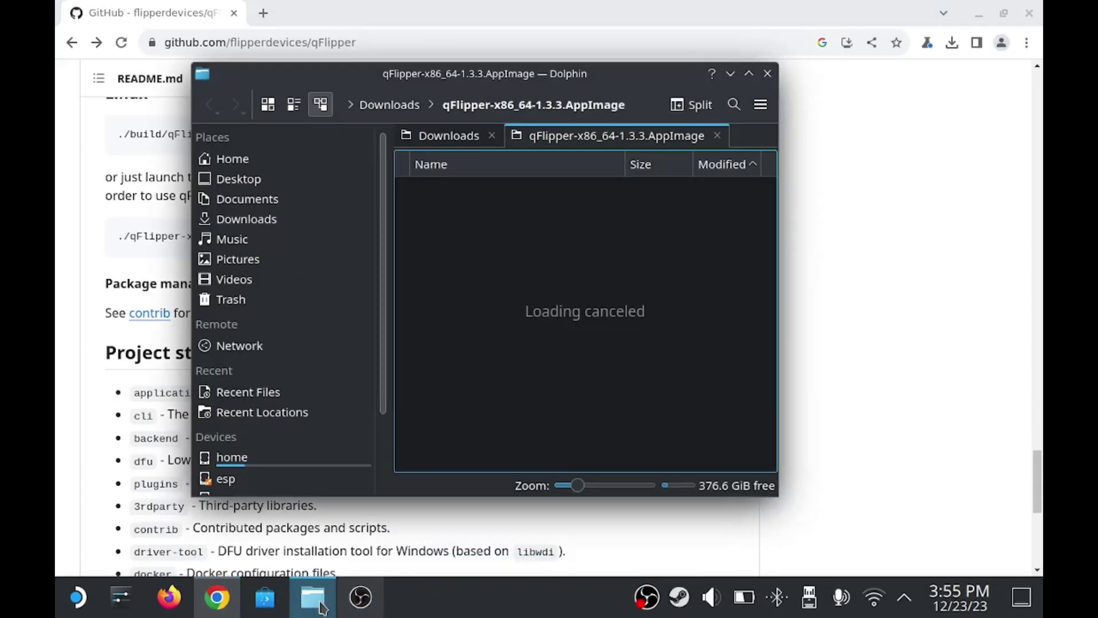
{"action": "left_click", "coordinate": [451, 141]}
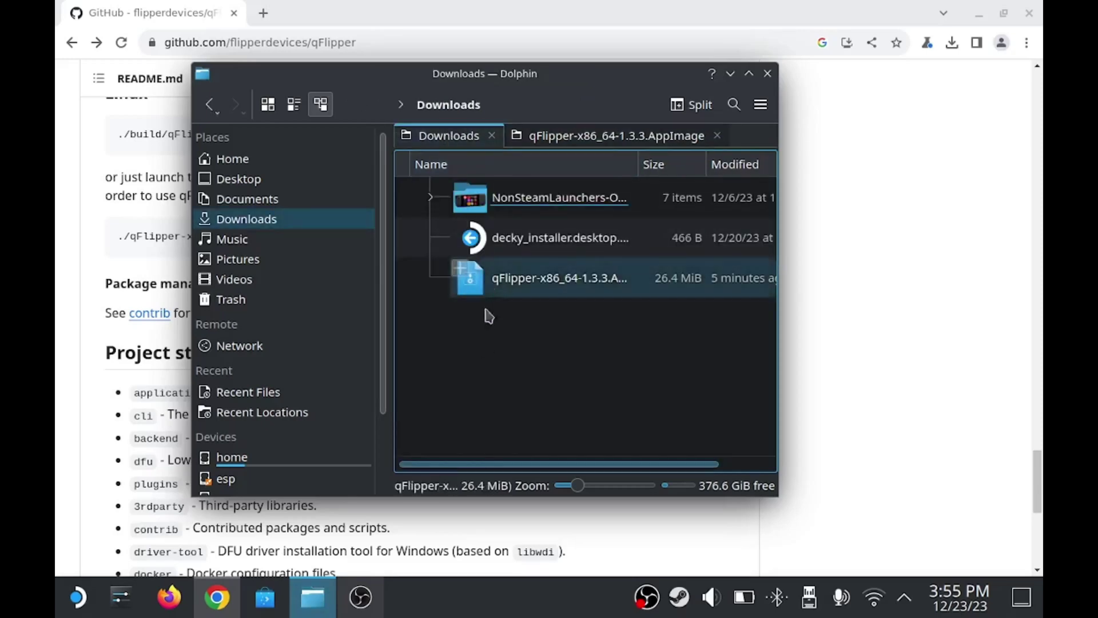
{"action": "right_click", "coordinate": [478, 379]}
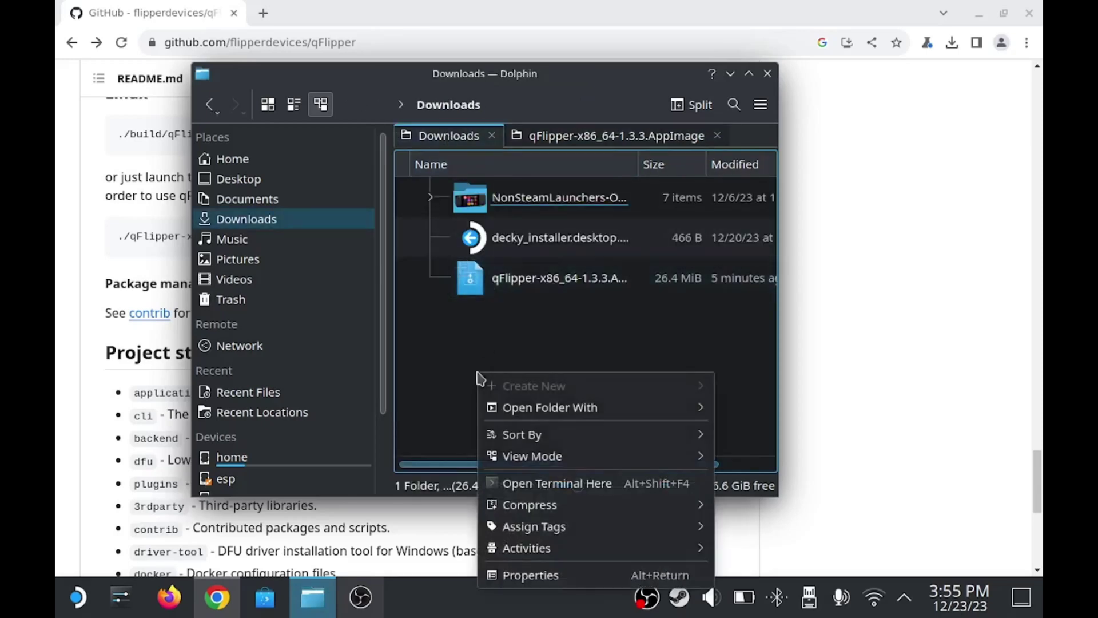
{"action": "left_click", "coordinate": [583, 483]}
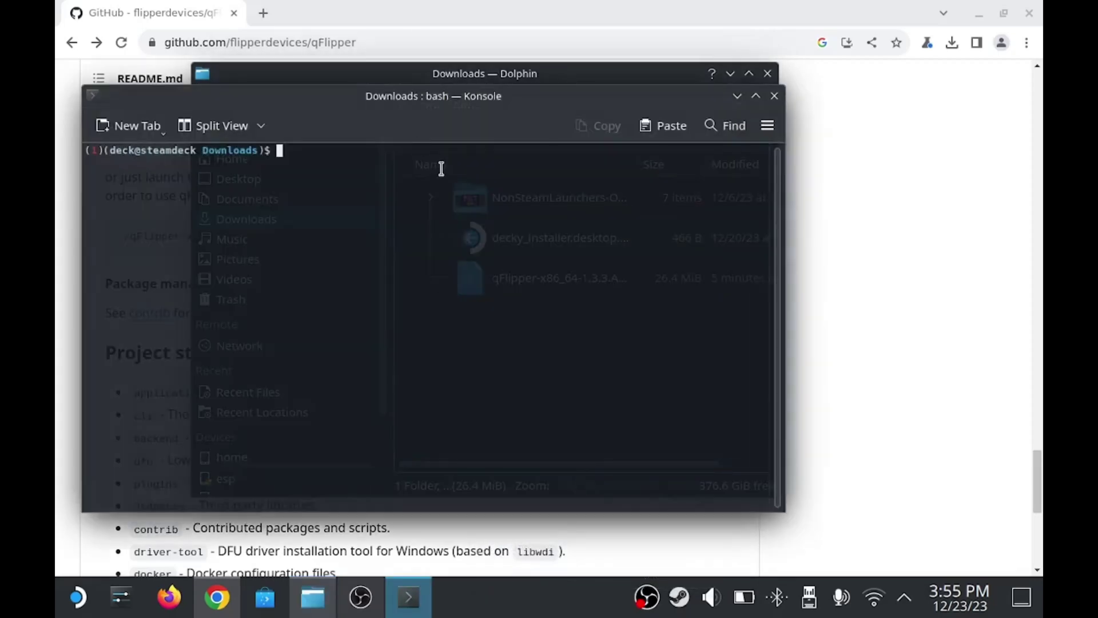
- List the Downloads folder with ls and tile Konsole beside Chrome
{"action": "key", "text": "Return"}
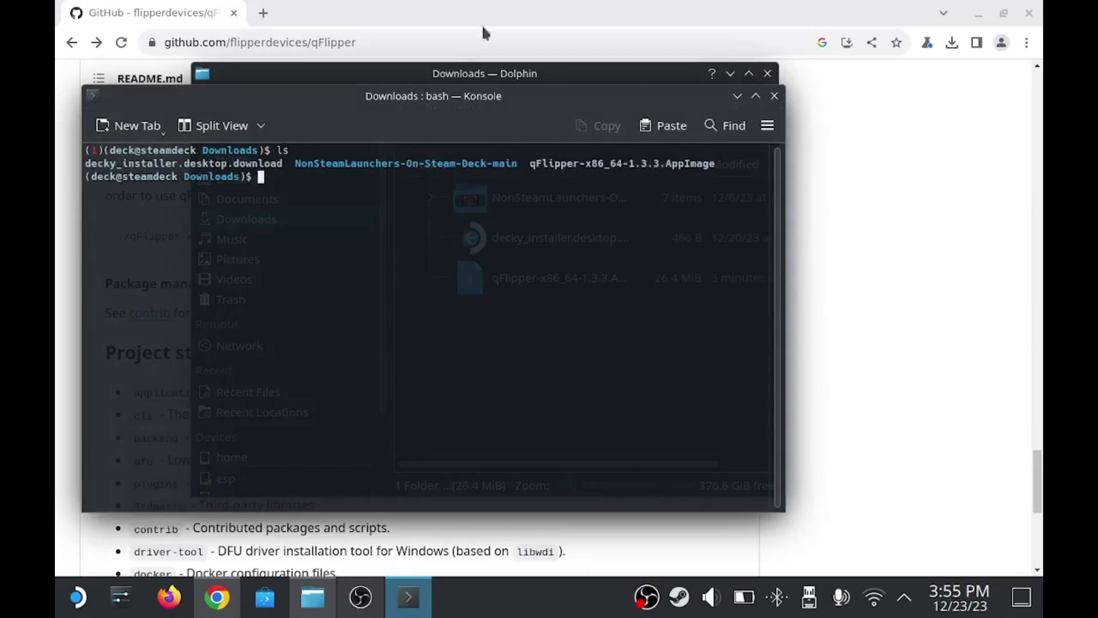
{"action": "left_click_drag", "start_coordinate": [616, 36], "coordinate": [1038, 6]}
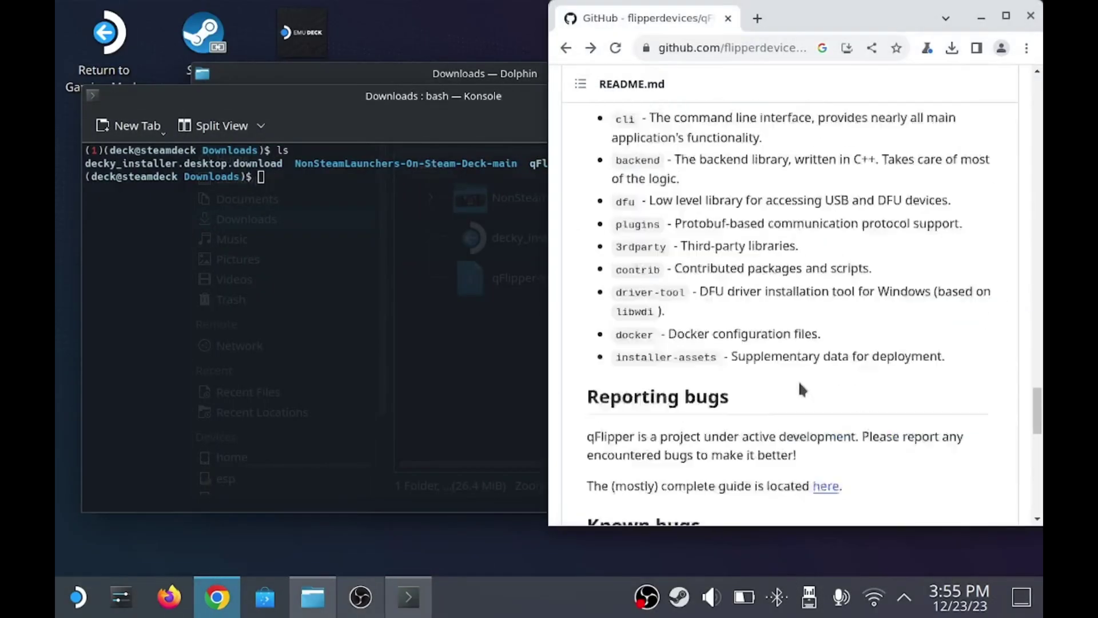
{"action": "scroll", "coordinate": [801, 389], "scroll_direction": "up", "scroll_amount": 5}
{"action": "left_click_drag", "start_coordinate": [479, 96], "coordinate": [58, 12]}
- Copy the udev rules install command from the README, paste it into Konsole and run it
{"action": "triple_click", "coordinate": [601, 393]}
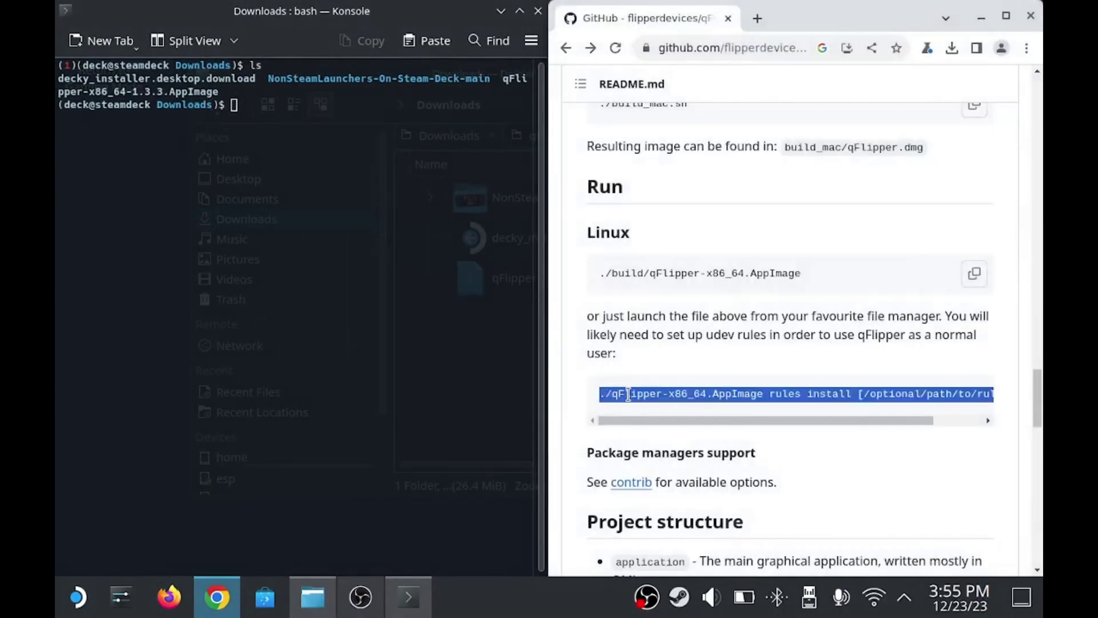
{"action": "left_click", "coordinate": [601, 393]}
{"action": "left_click_drag", "start_coordinate": [601, 393], "coordinate": [866, 396]}
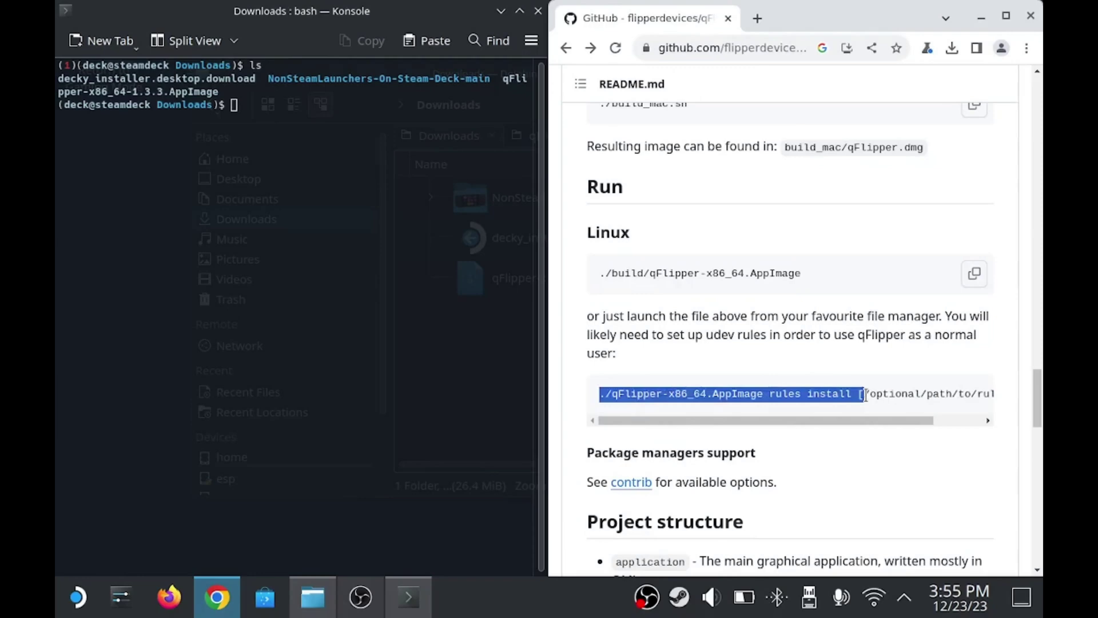
{"action": "right_click", "coordinate": [836, 399]}
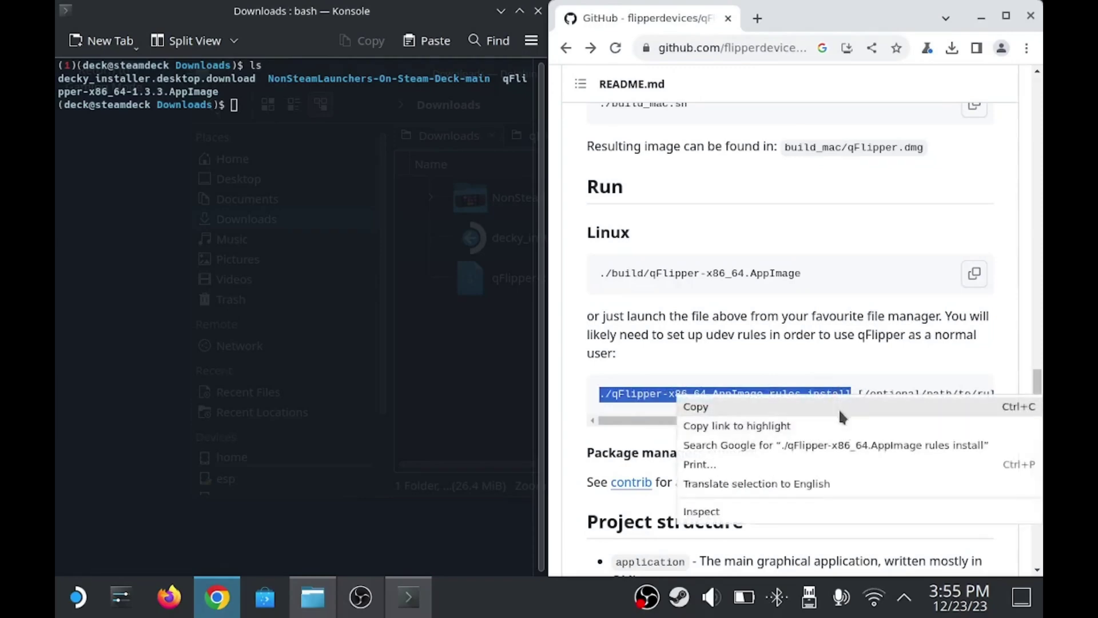
{"action": "left_click", "coordinate": [838, 407]}
{"action": "left_click", "coordinate": [385, 305]}
{"action": "right_click", "coordinate": [385, 305]}
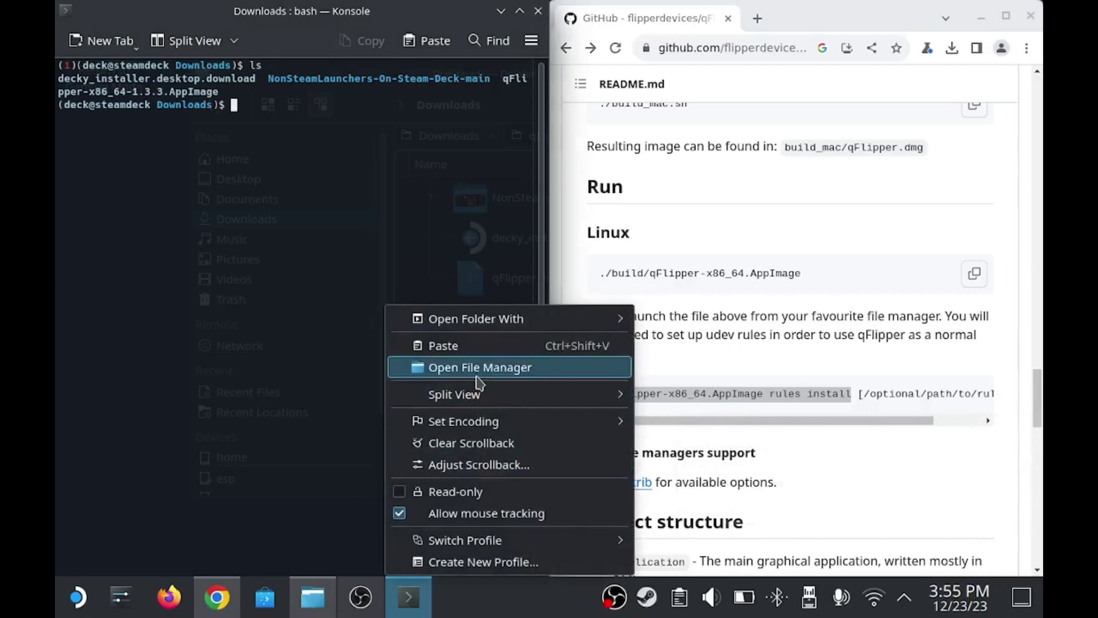
{"action": "left_click", "coordinate": [483, 347]}
{"action": "key", "text": "Return"}
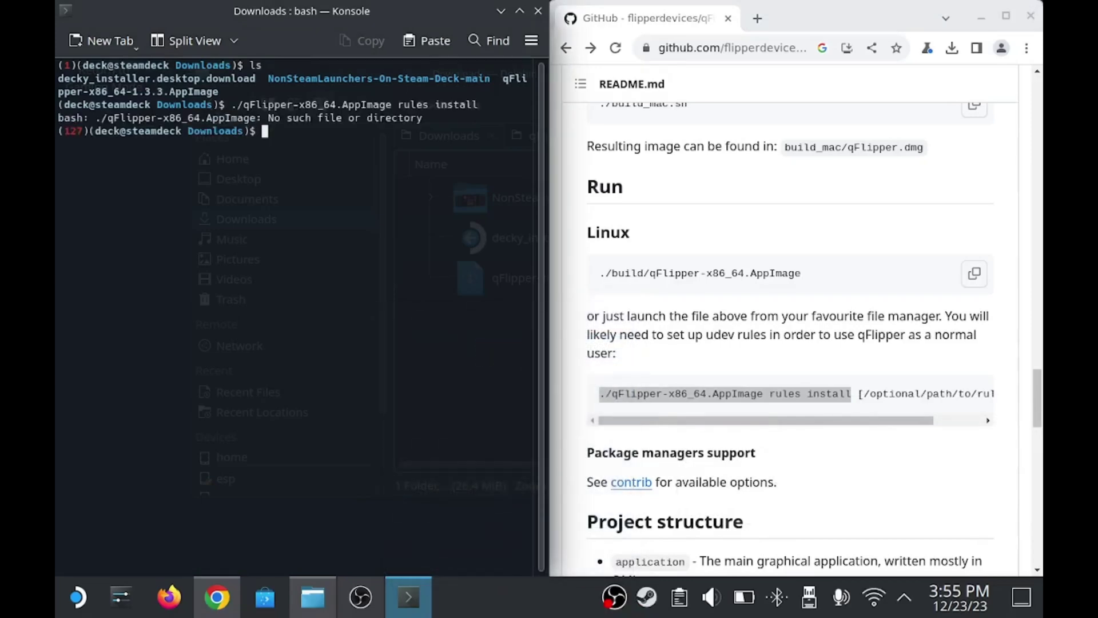
- Rerun the command as './qFlipper-x86_64-1.3.3.AppImage rules install' using the real file name
{"action": "type", "text": "./q"}
{"action": "key", "text": "Tab"}
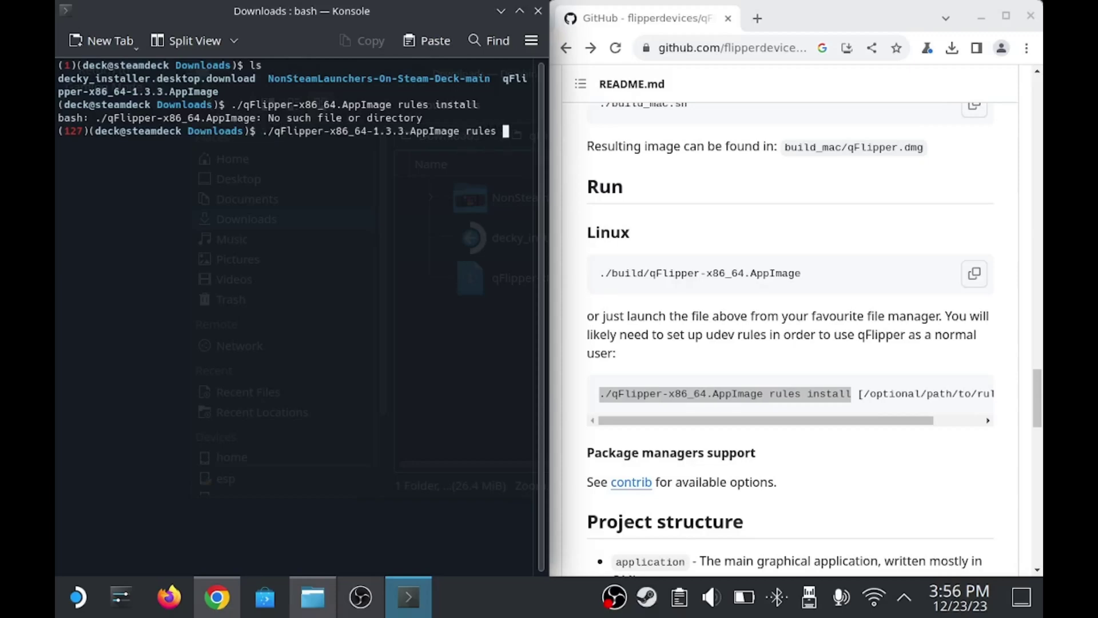
{"action": "type", "text": "rules install"}
{"action": "key", "text": "Return"}
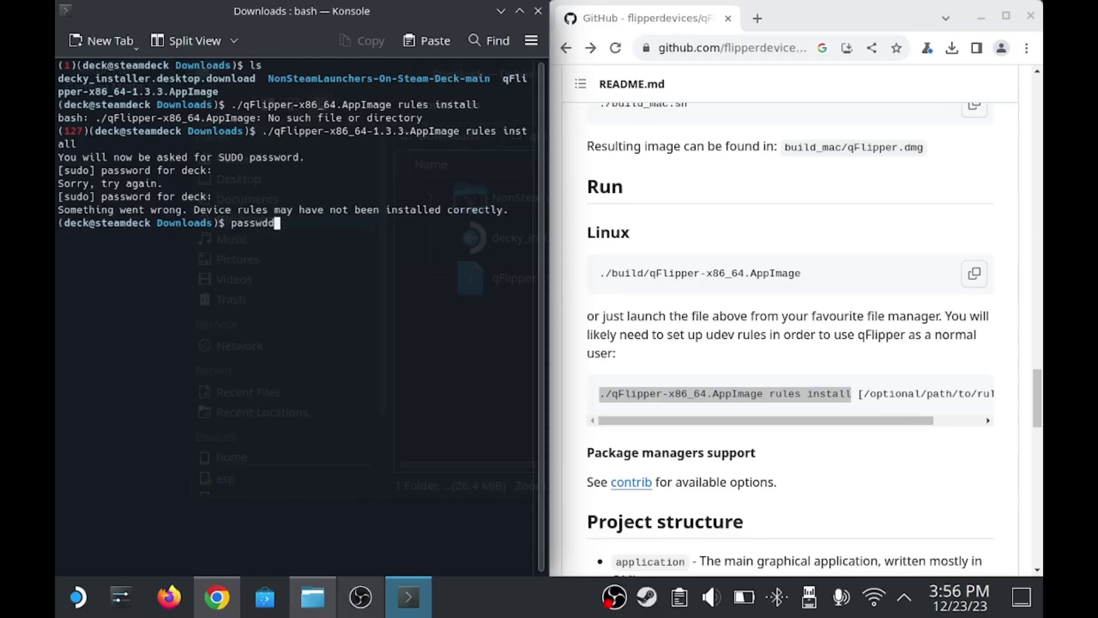
- Set a new password for the deck user with passwd and clear the screen
{"action": "key", "text": "Return"}
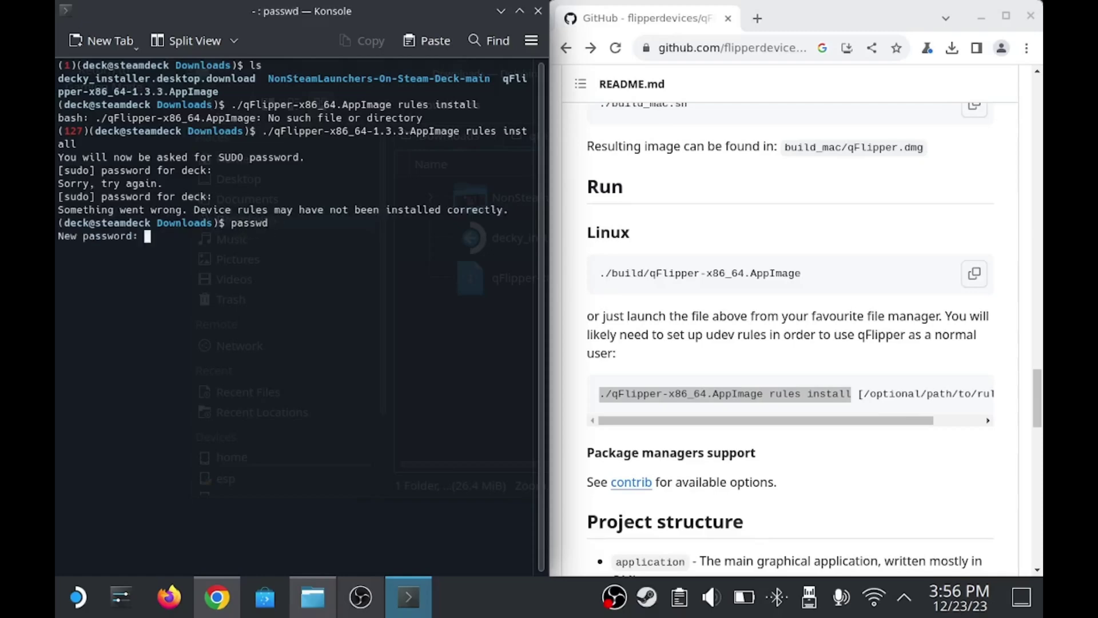
{"action": "key", "text": "Return"}
{"action": "key", "text": "Return"}
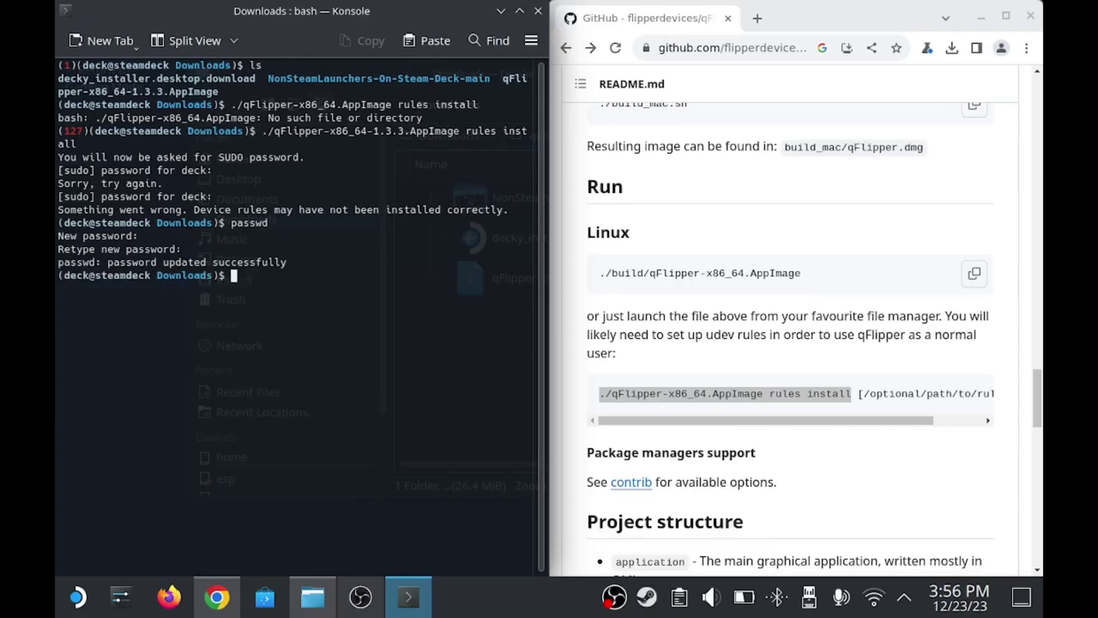
{"action": "type", "text": "clear"}
{"action": "key", "text": "Return"}
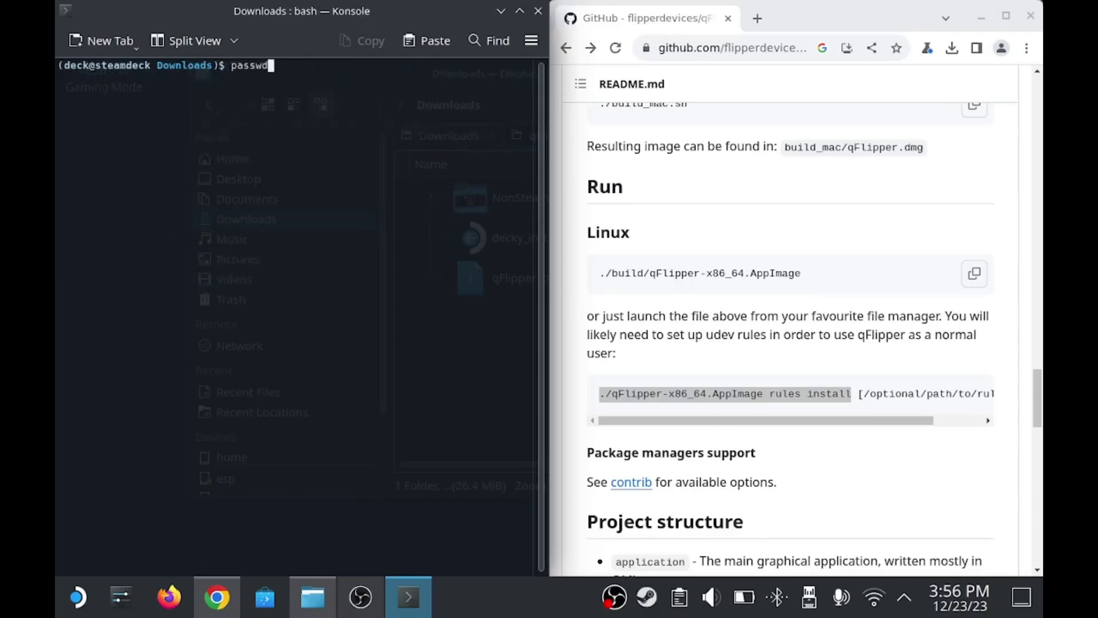
- Rerun the qFlipper rules install command and enter the sudo password to install the rules
{"action": "key", "text": "Up"}
{"action": "key", "text": "Up"}
{"action": "key", "text": "Up"}
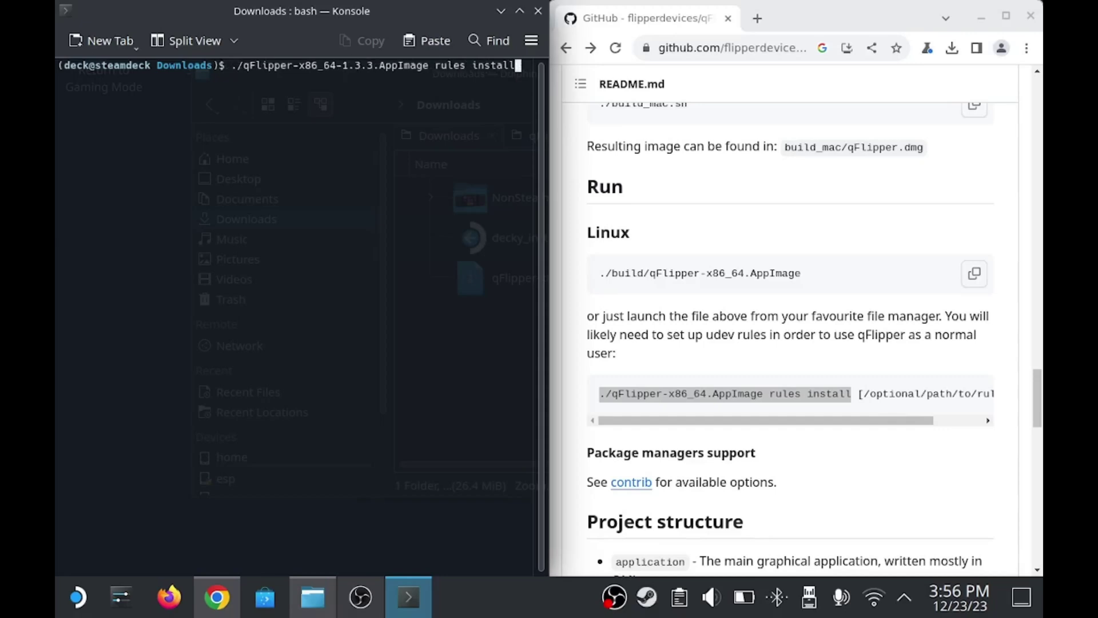
{"action": "key", "text": "Return"}
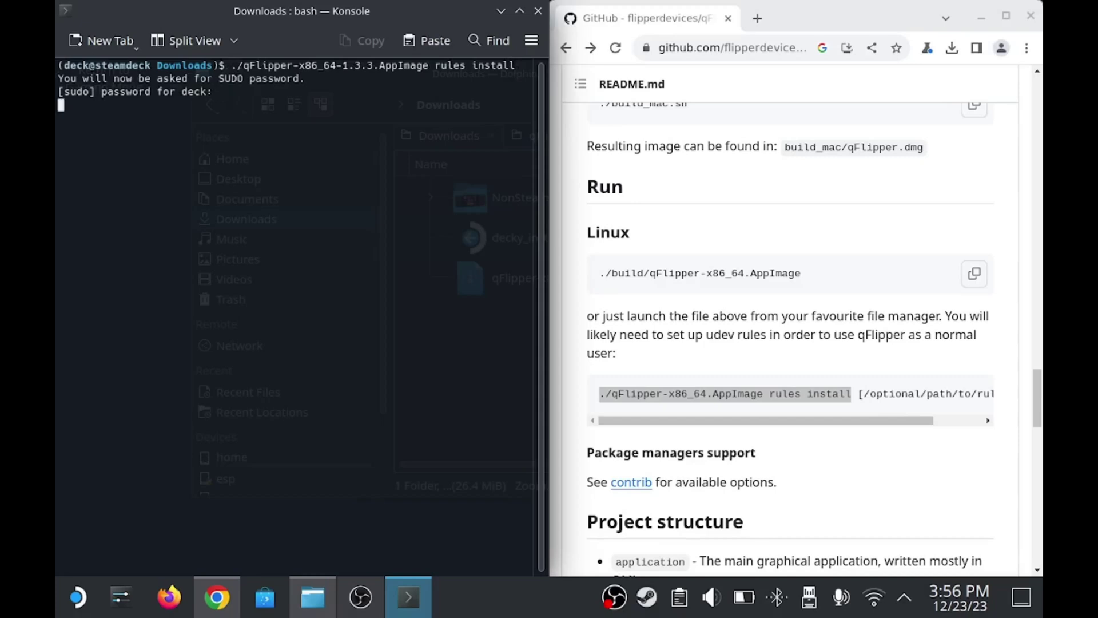
{"action": "key", "text": "Return"}
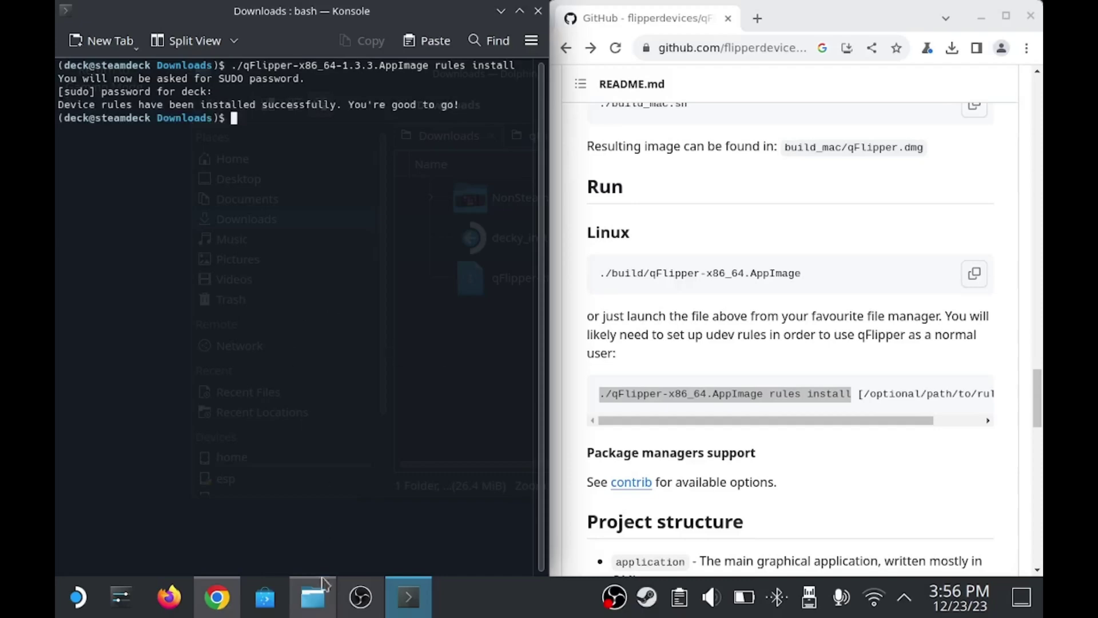
- Launch the qFlipper AppImage from Downloads, verify the Flipper shows firmware 0.95.0, then close it
{"action": "left_click", "coordinate": [324, 595]}
{"action": "double_click", "coordinate": [532, 279]}
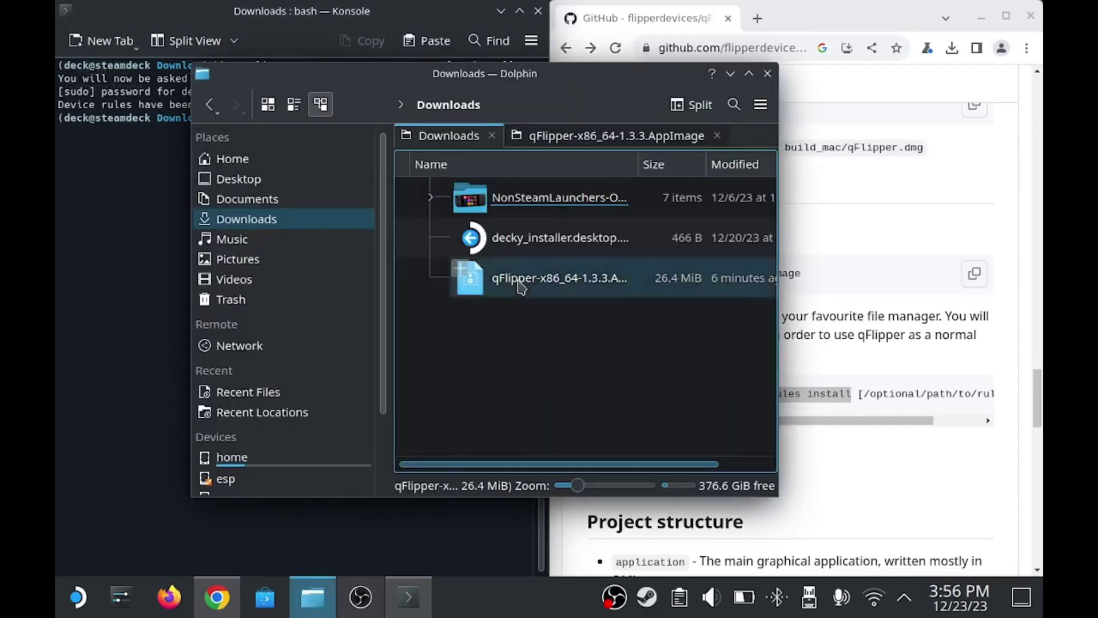
{"action": "left_click", "coordinate": [481, 282]}
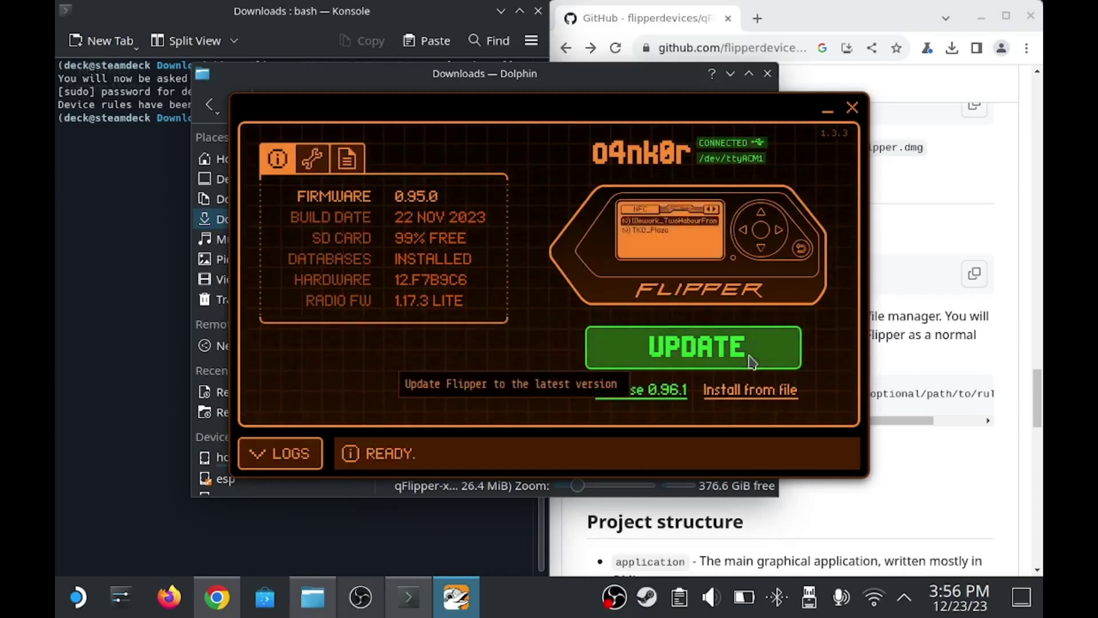
{"action": "left_click", "coordinate": [852, 107]}
- Move qFlipper-x86_64-1.3.3.AppImage from Downloads to the Desktop, then close Dolphin and Konsole
{"action": "left_click", "coordinate": [572, 346]}
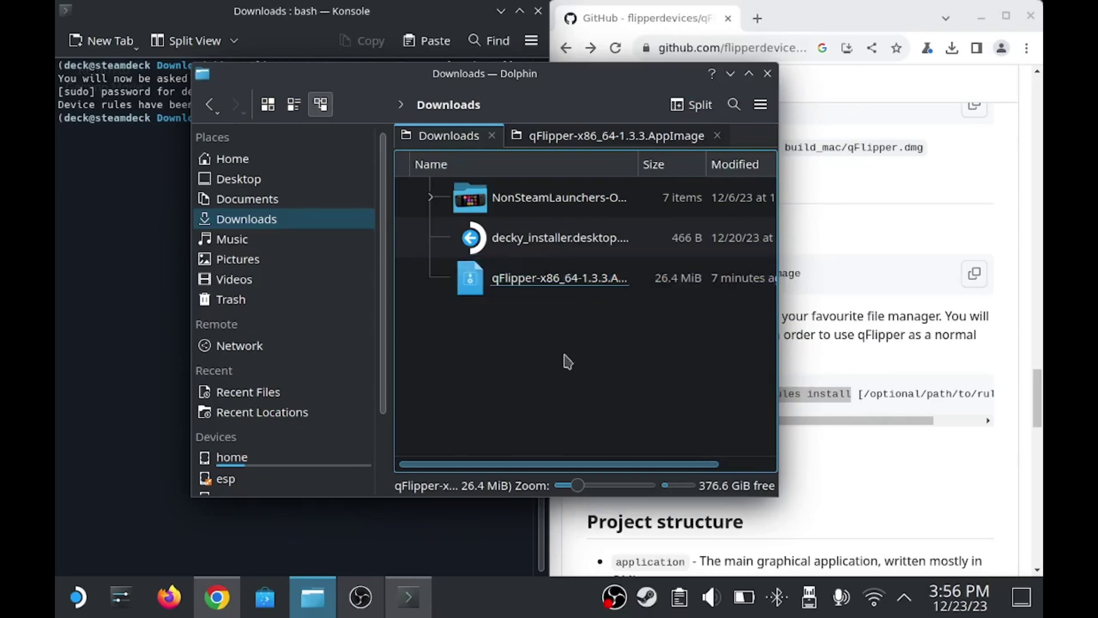
{"action": "left_click", "coordinate": [543, 289]}
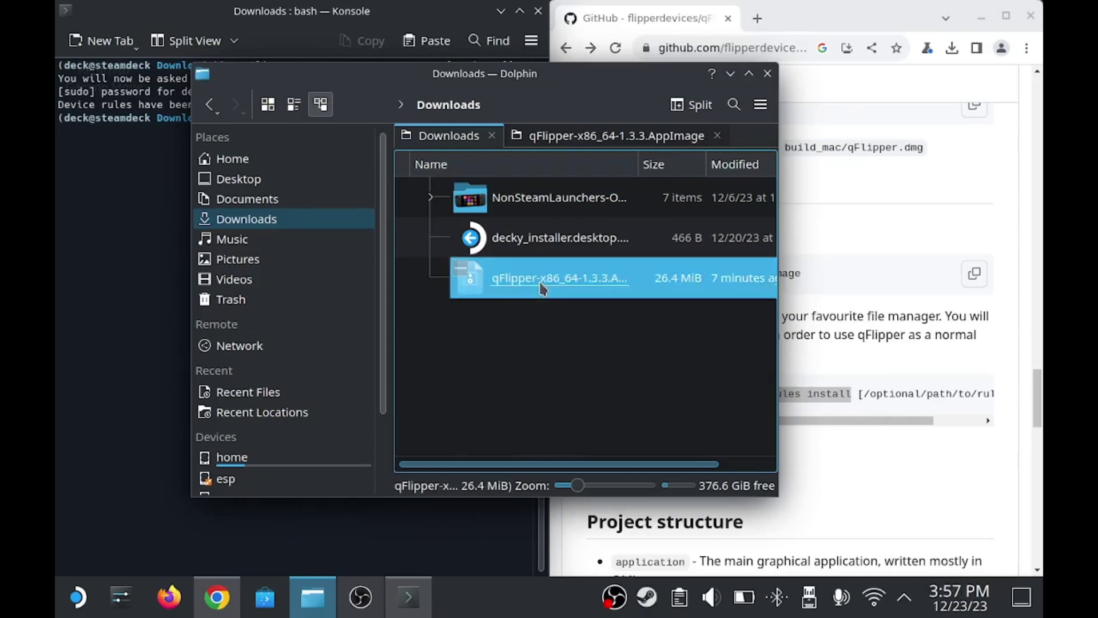
{"action": "left_click_drag", "start_coordinate": [543, 289], "coordinate": [233, 183]}
{"action": "left_click", "coordinate": [281, 194]}
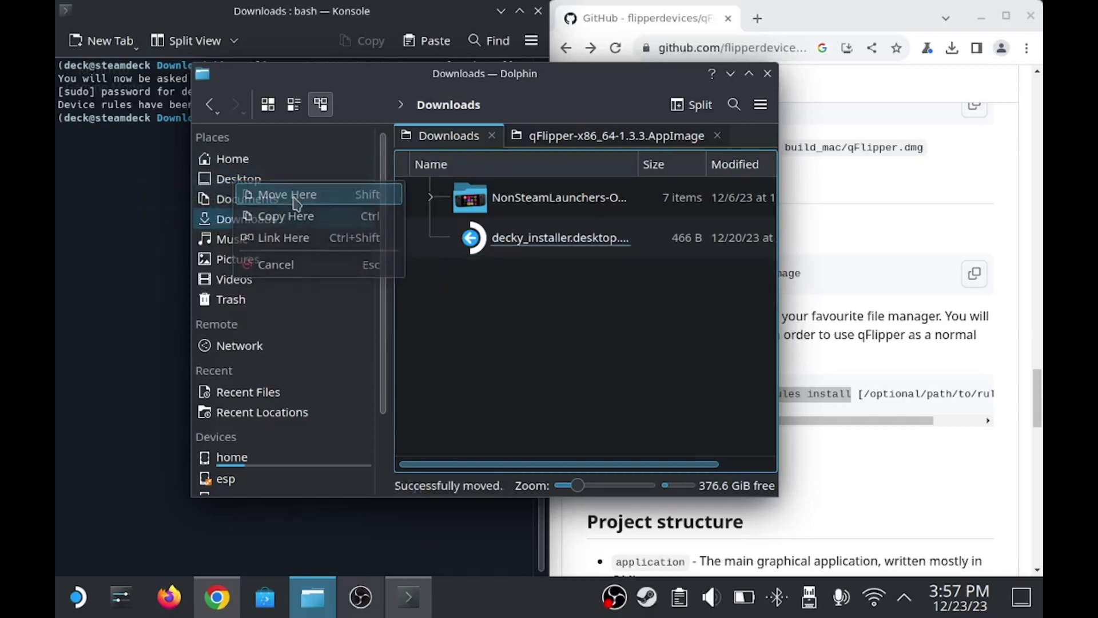
{"action": "left_click", "coordinate": [247, 182]}
{"action": "left_click", "coordinate": [498, 323]}
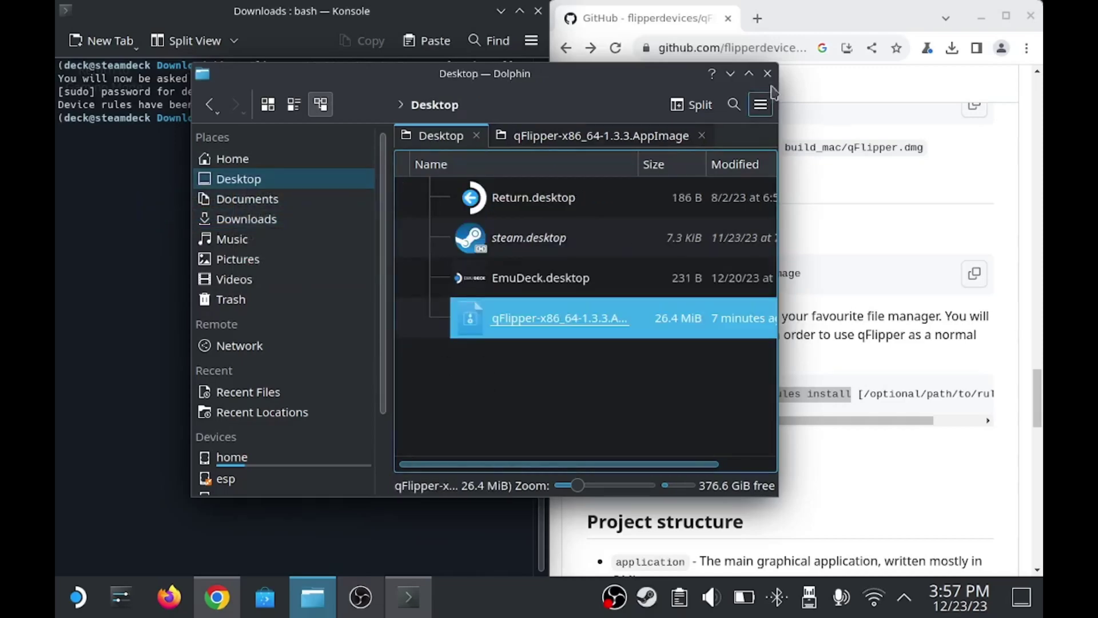
{"action": "left_click", "coordinate": [772, 80]}
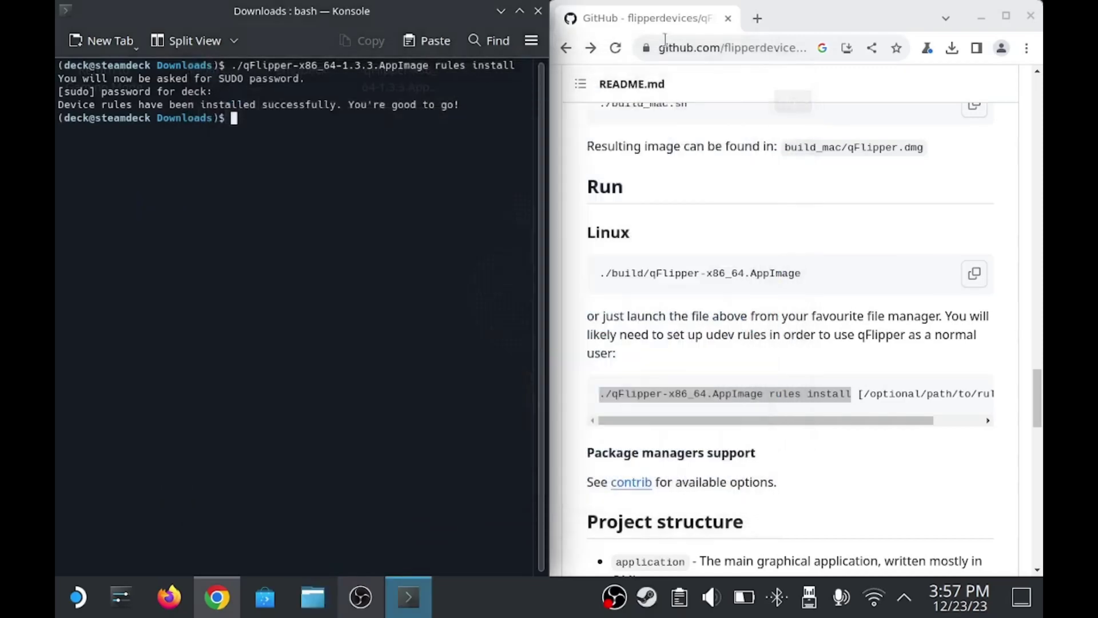
{"action": "left_click", "coordinate": [537, 11]}
- Close the browser and open Steam's library to add a non-Steam game
{"action": "left_click", "coordinate": [1029, 19]}
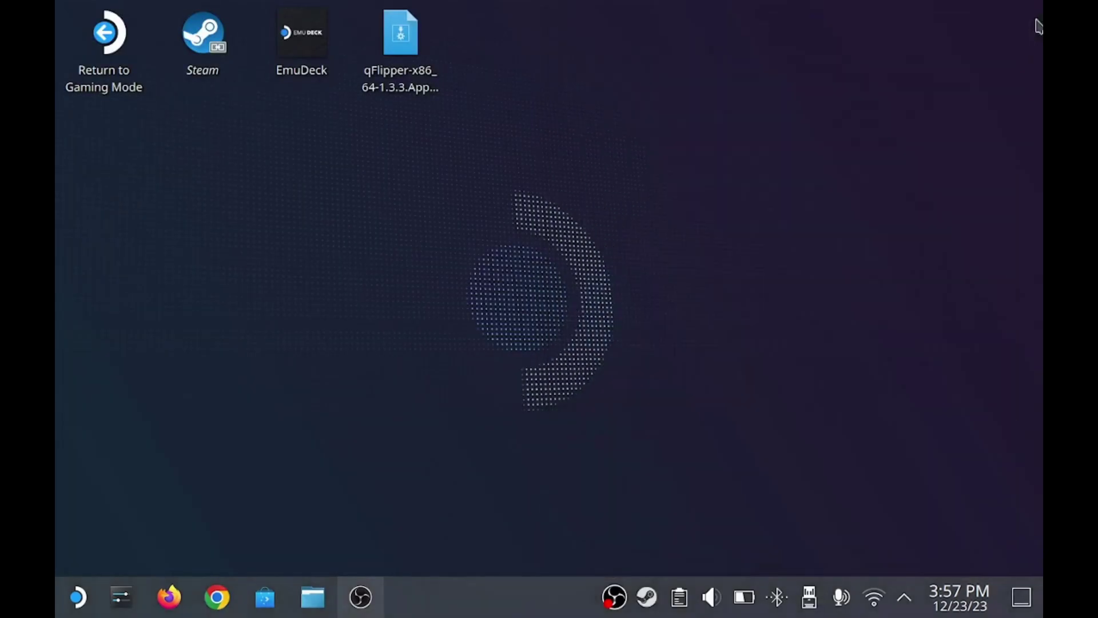
{"action": "right_click", "coordinate": [652, 598]}
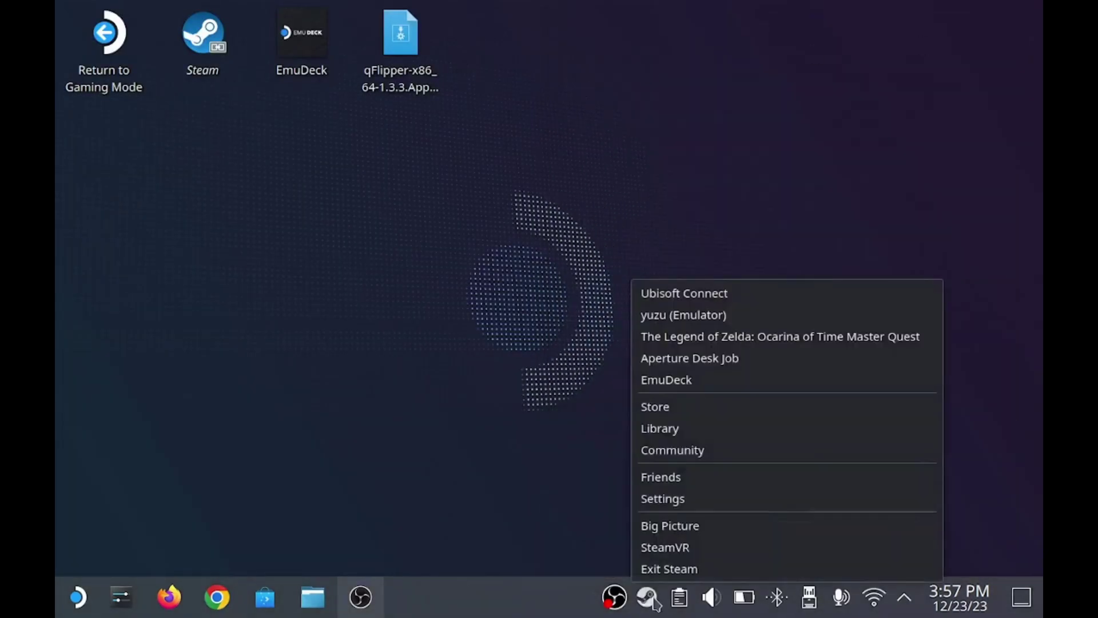
{"action": "left_click", "coordinate": [705, 428]}
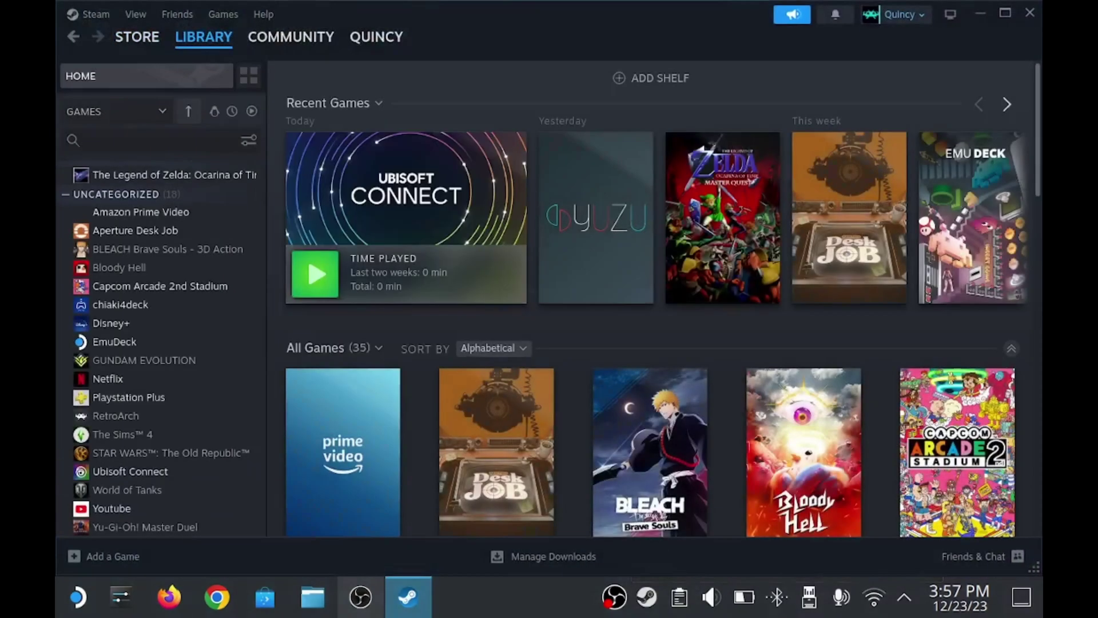
{"action": "left_click", "coordinate": [117, 559]}
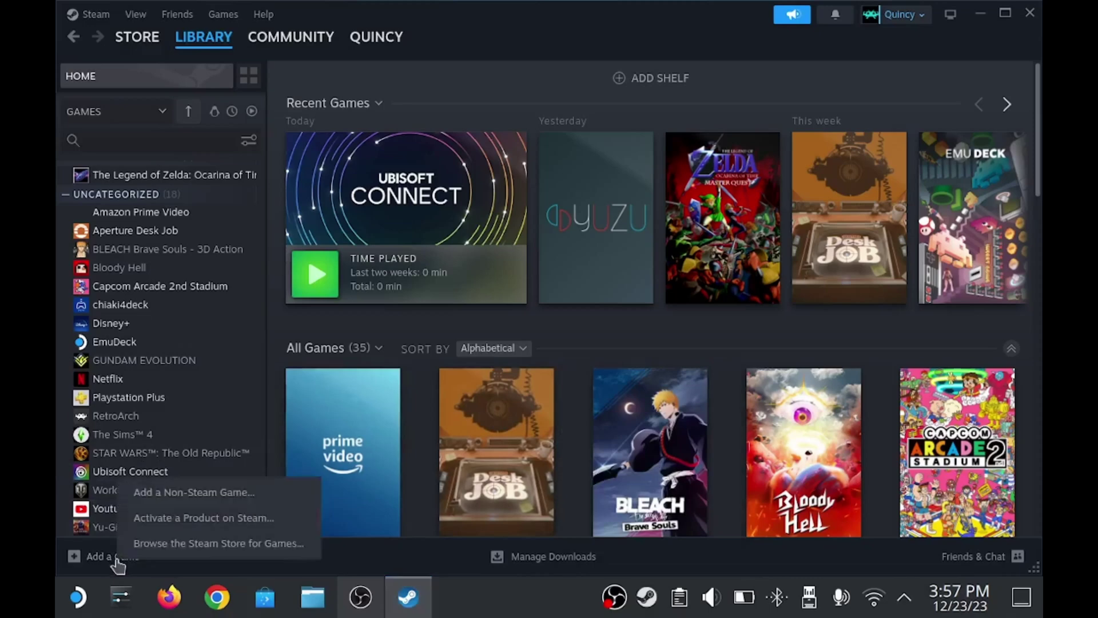
{"action": "left_click", "coordinate": [163, 501]}
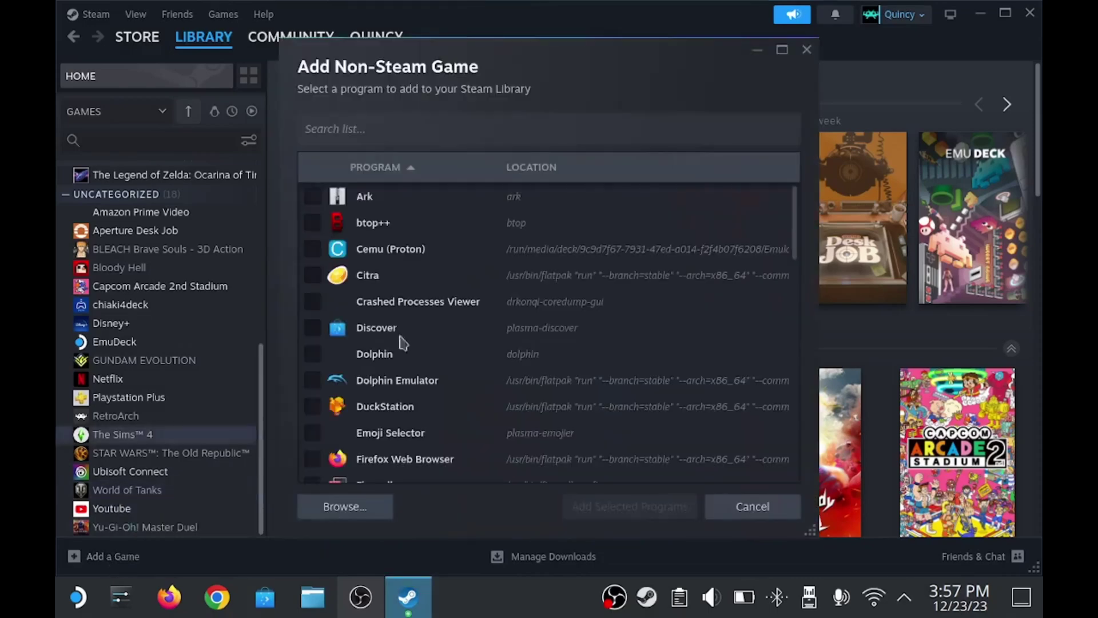
- Browse to the Desktop and add qFlipper-x86_64-1.3.3.AppImage to the Steam library
{"action": "left_click_drag", "start_coordinate": [800, 215], "coordinate": [790, 398]}
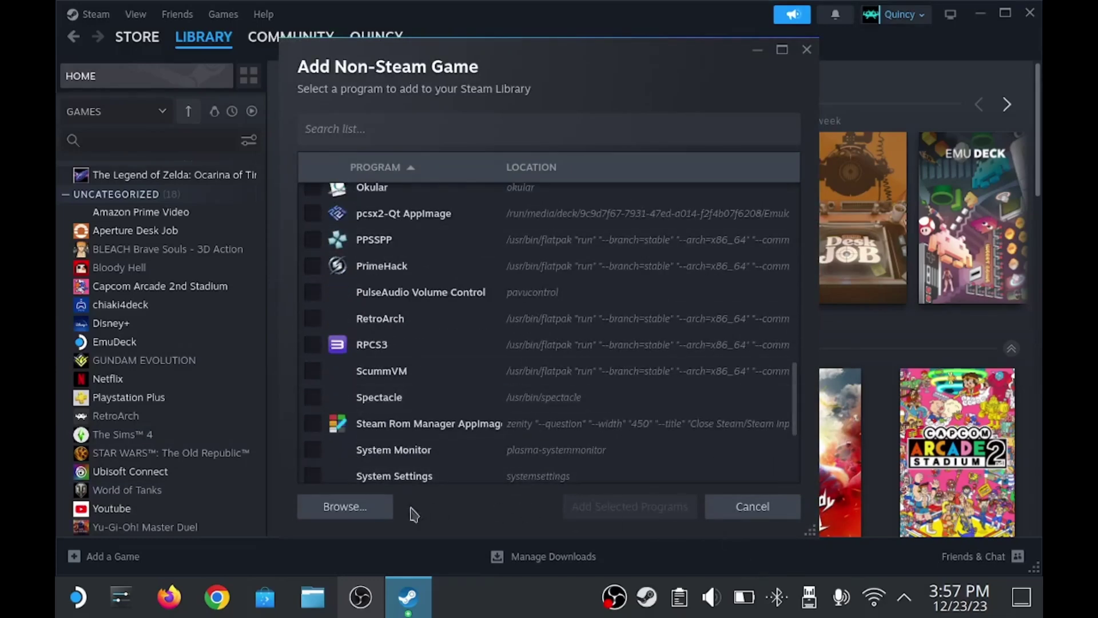
{"action": "left_click", "coordinate": [375, 508]}
{"action": "left_click", "coordinate": [287, 121]}
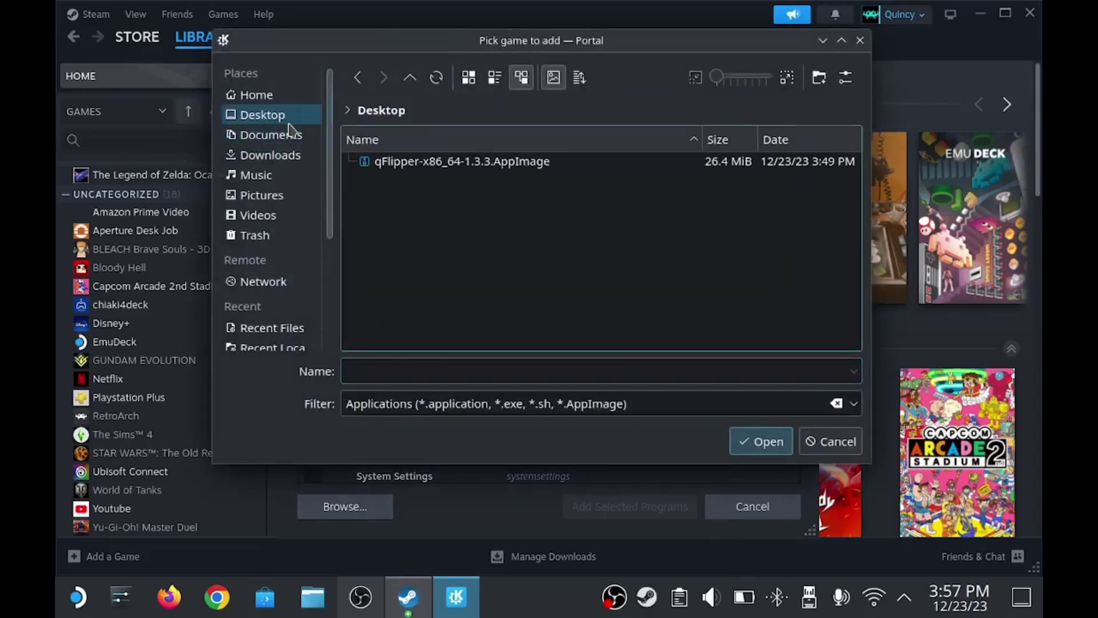
{"action": "left_click", "coordinate": [448, 164]}
{"action": "left_click", "coordinate": [772, 442]}
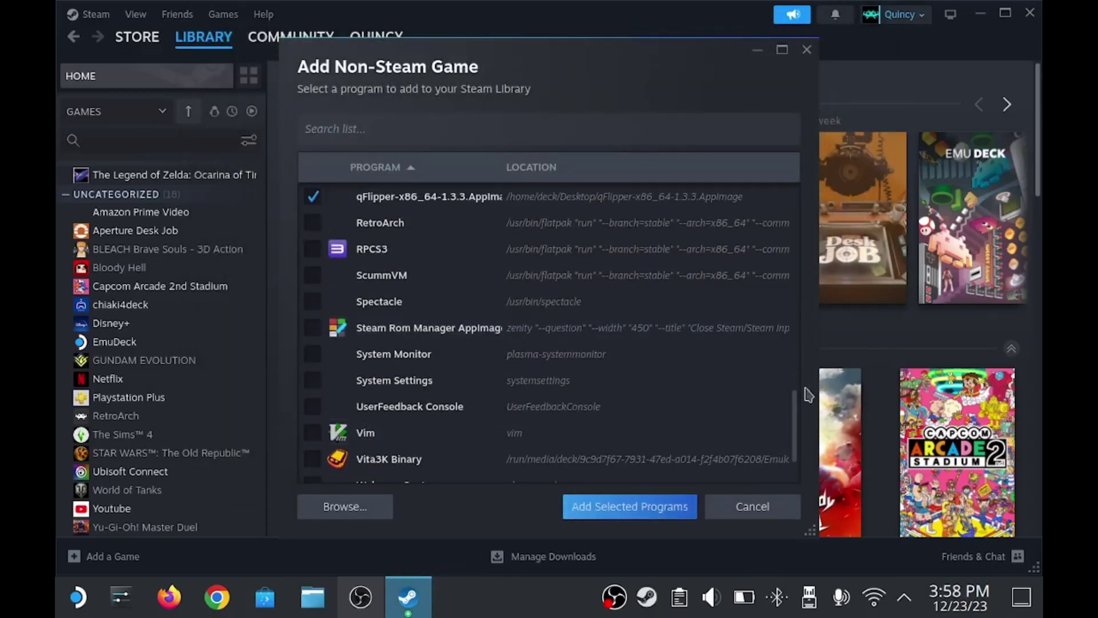
{"action": "left_click", "coordinate": [708, 139]}
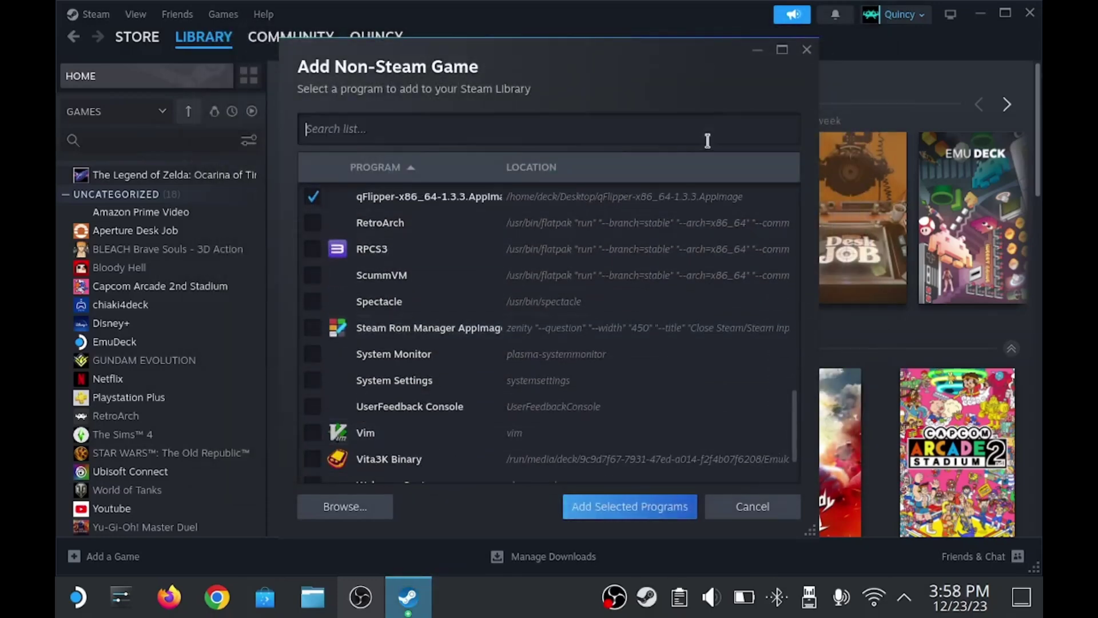
{"action": "type", "text": "q"}
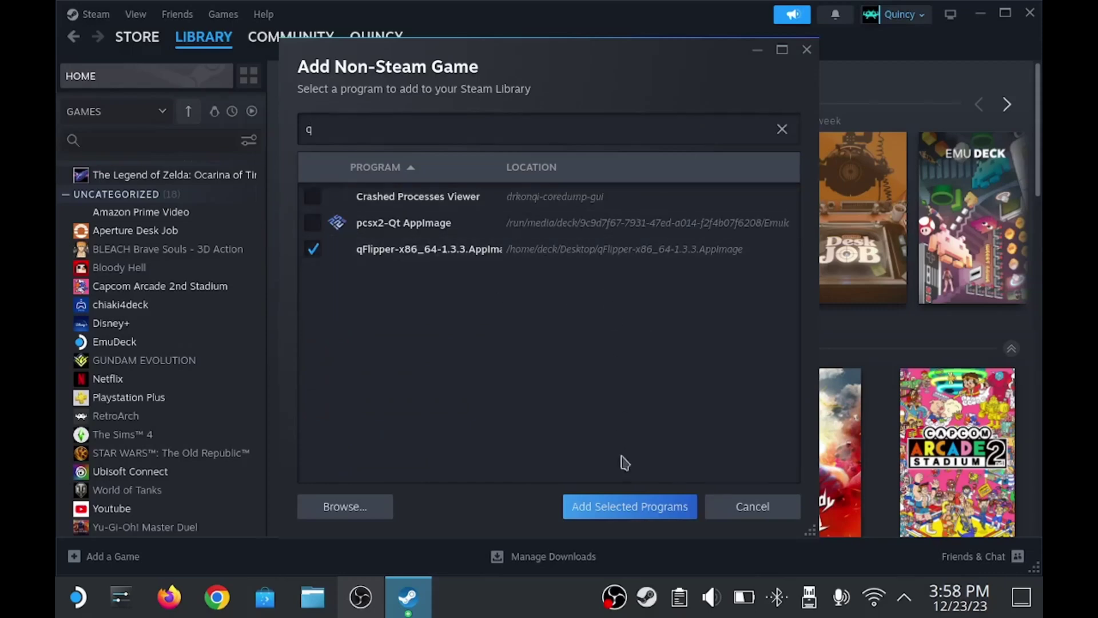
{"action": "left_click", "coordinate": [629, 508]}
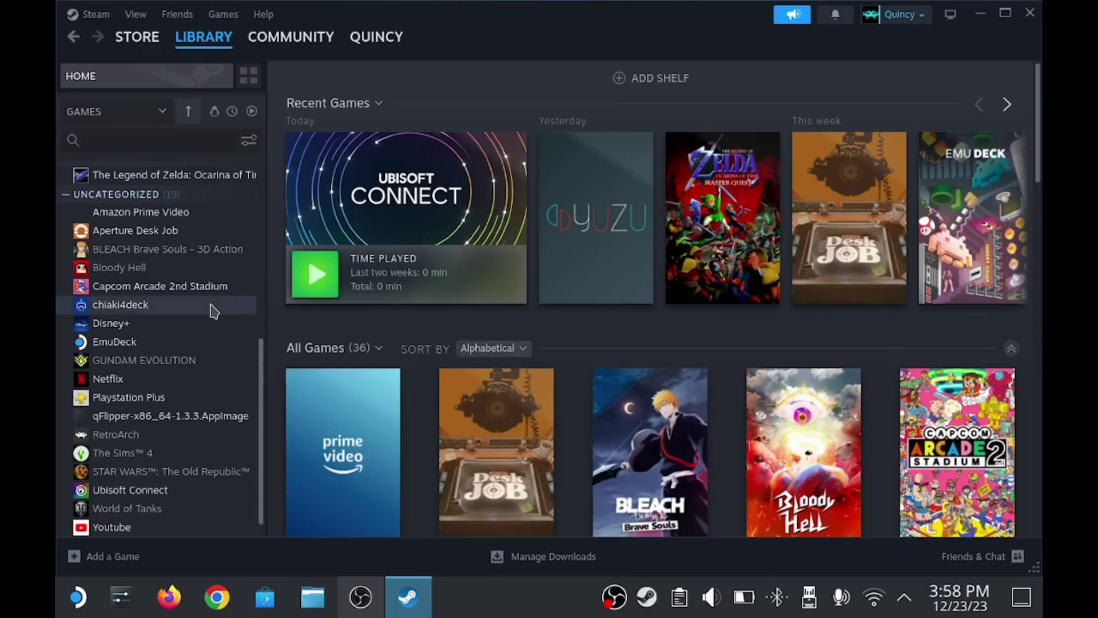
- Change the AppImage shortcut's name to 'qFilpper' in its Properties, then close Steam
{"action": "scroll", "coordinate": [211, 321], "scroll_direction": "down", "scroll_amount": 1}
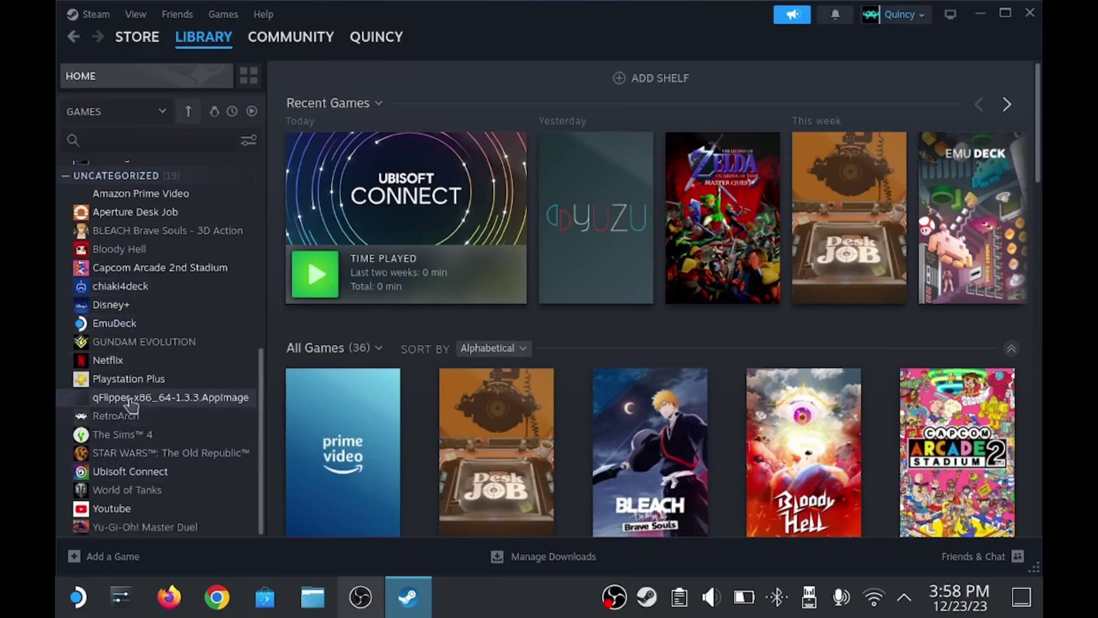
{"action": "left_click", "coordinate": [195, 402]}
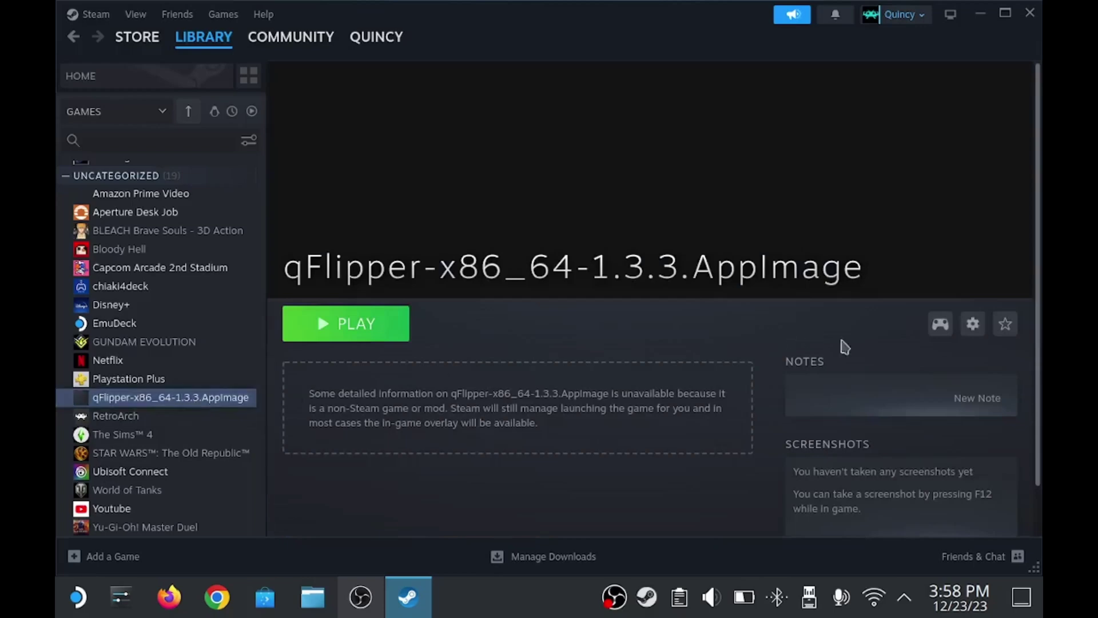
{"action": "left_click", "coordinate": [973, 323]}
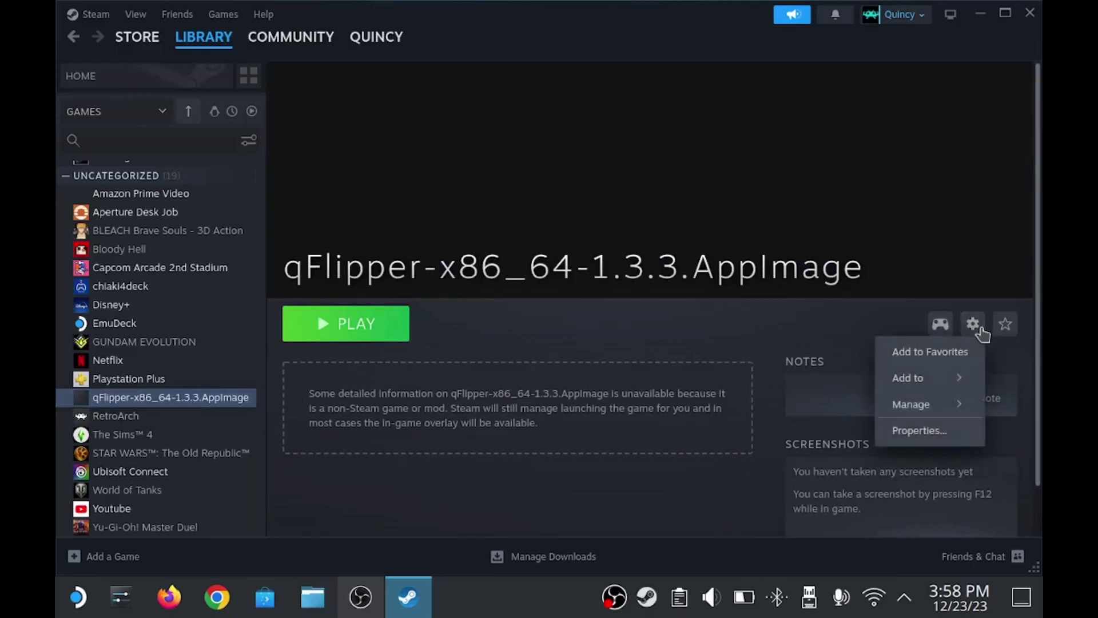
{"action": "left_click", "coordinate": [941, 440]}
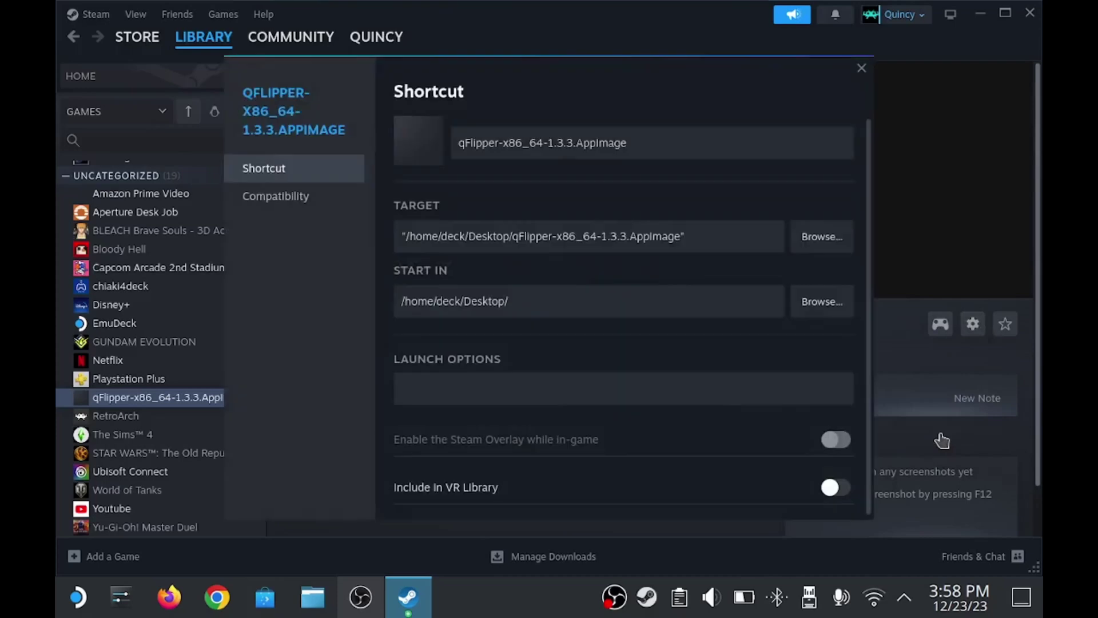
{"action": "triple_click", "coordinate": [622, 141]}
{"action": "type", "text": "q"}
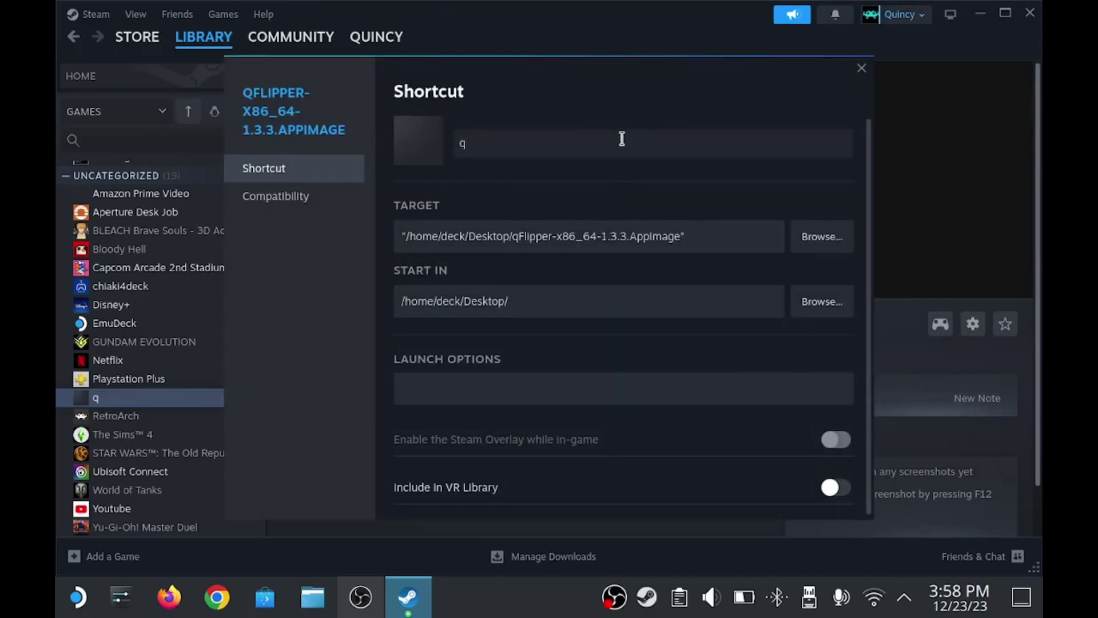
{"action": "type", "text": "Filpper"}
{"action": "left_click", "coordinate": [861, 68]}
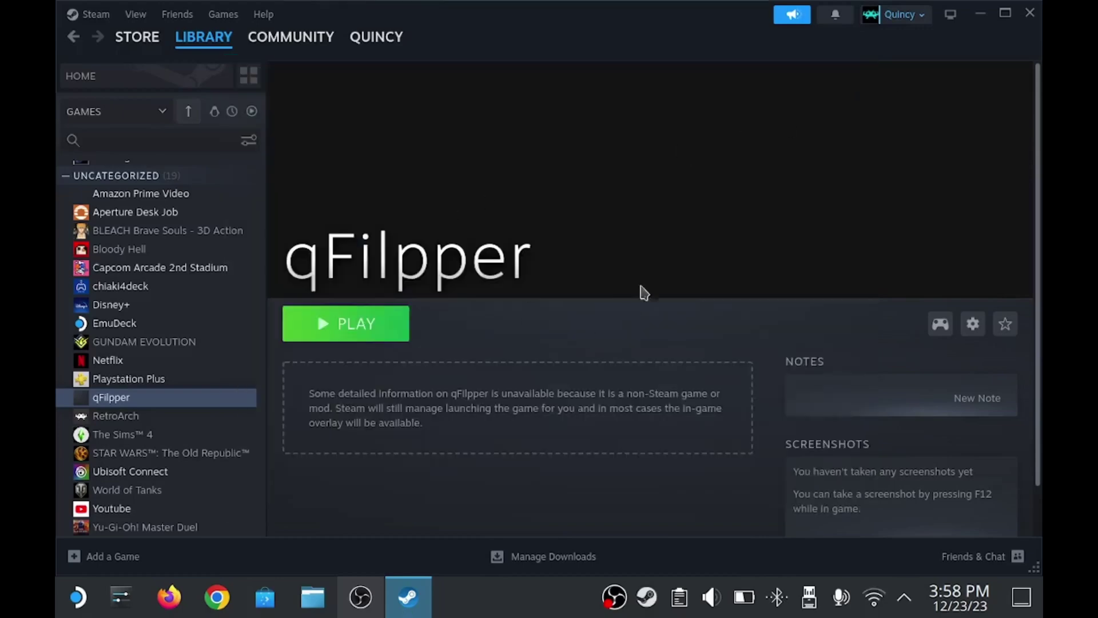
{"action": "left_click", "coordinate": [1030, 14]}
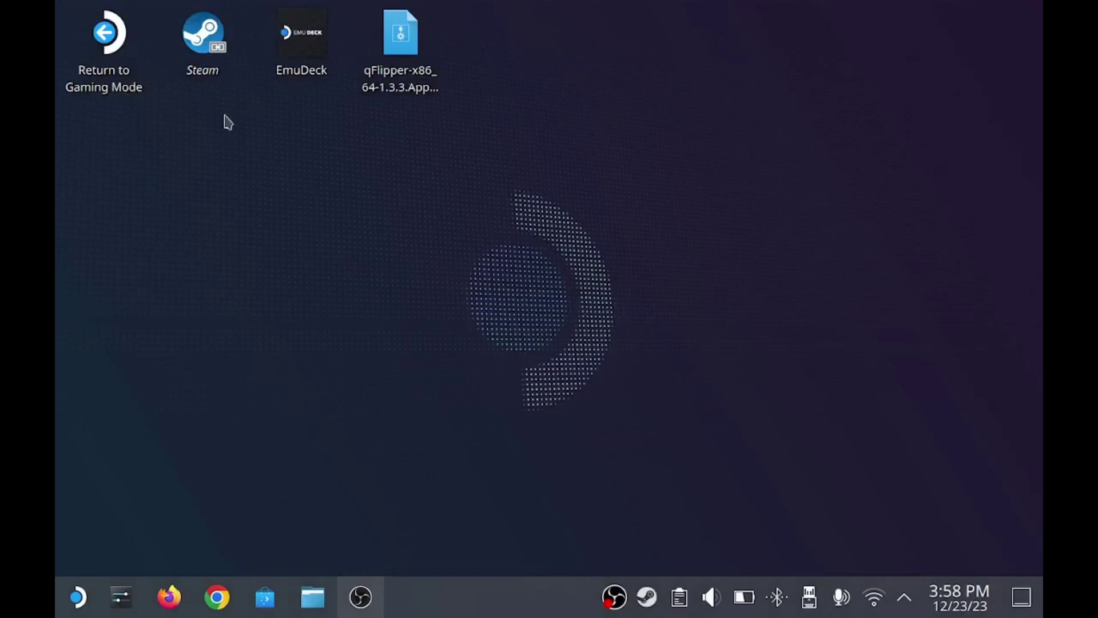
- Return to Gaming Mode from the SteamOS desktop
{"action": "left_click", "coordinate": [104, 40]}
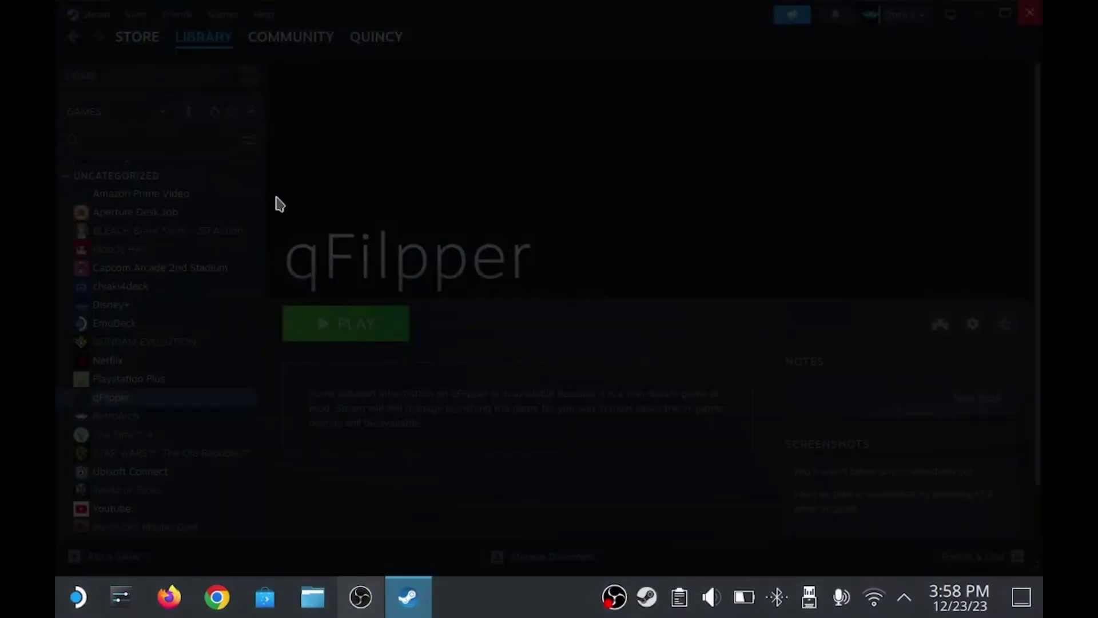